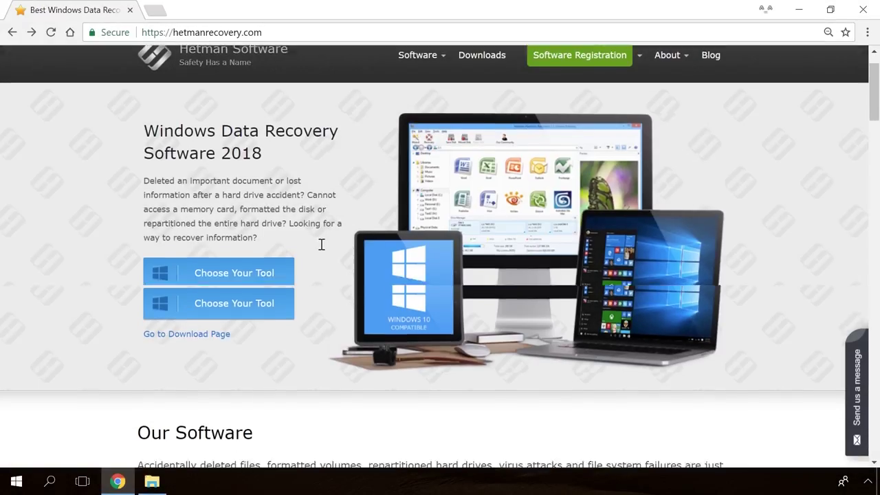
Open the Partition Recovery 2.8 product page and download hetman_partition_recovery.exe (13.9 MB).
scroll(321, 244, "down", 15)
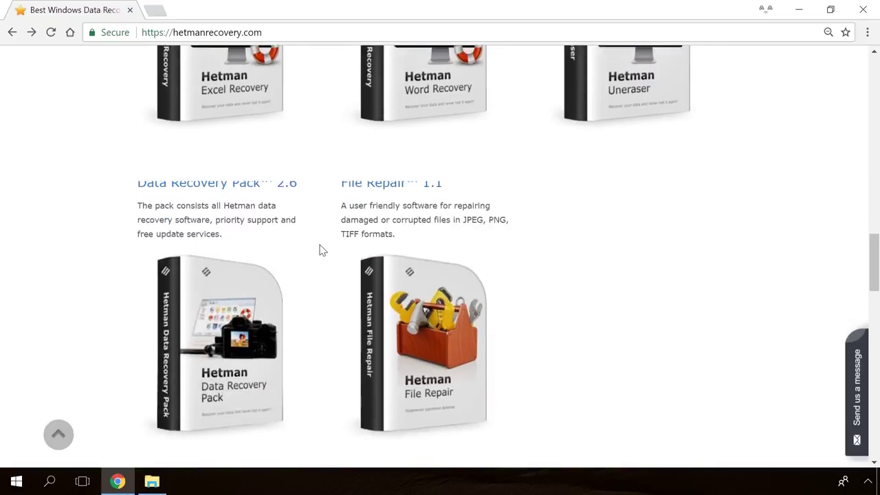
scroll(321, 250, "up", 15)
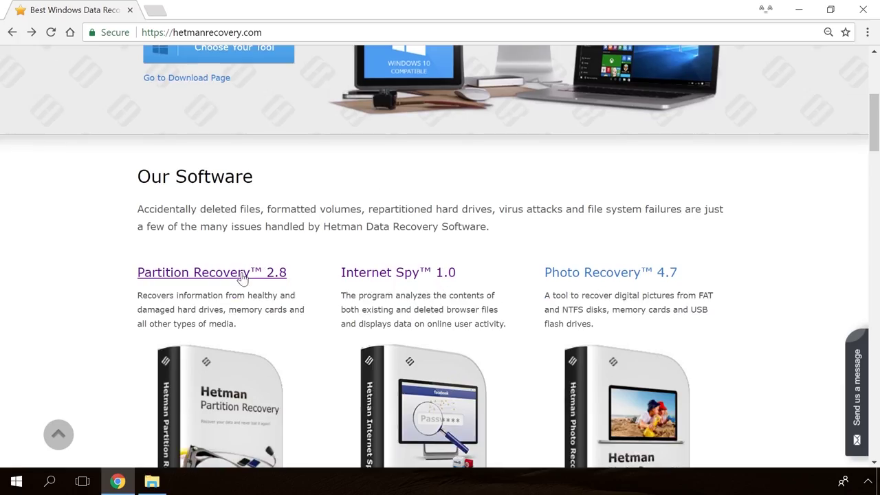
left_click(242, 273)
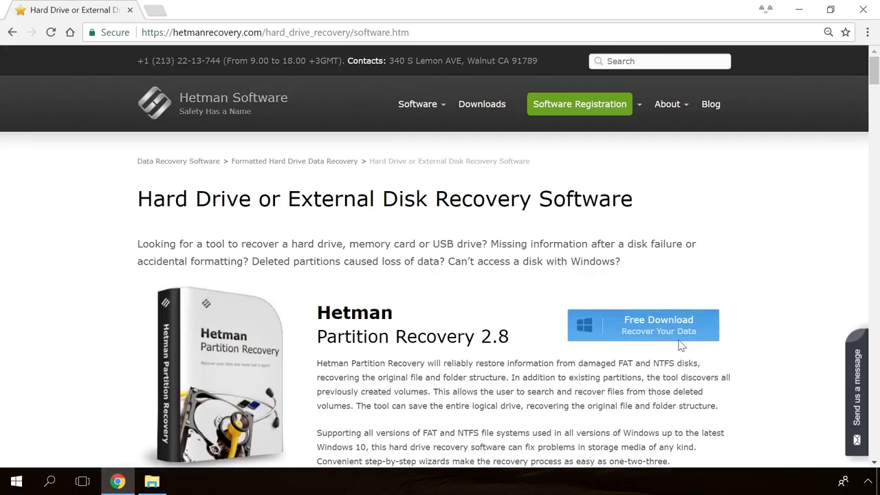
left_click(633, 330)
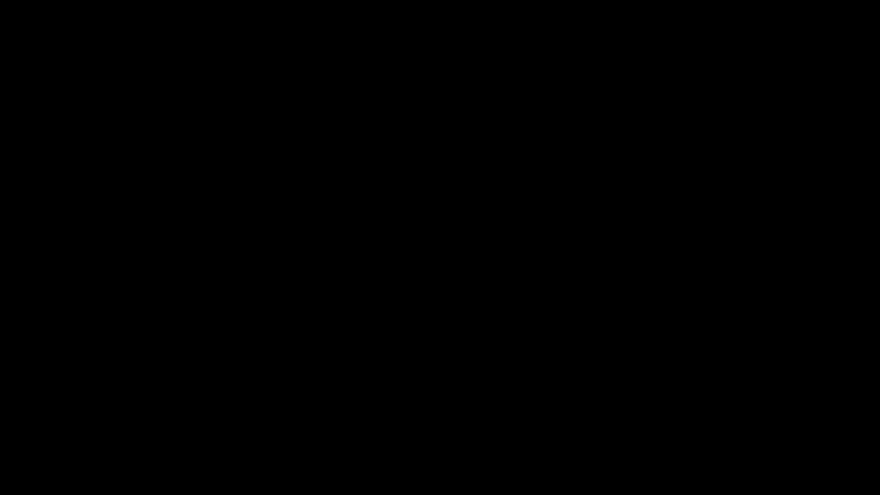
Run the File Recovery Wizard on Drive (F:) to list its deleted files.
left_click(70, 125)
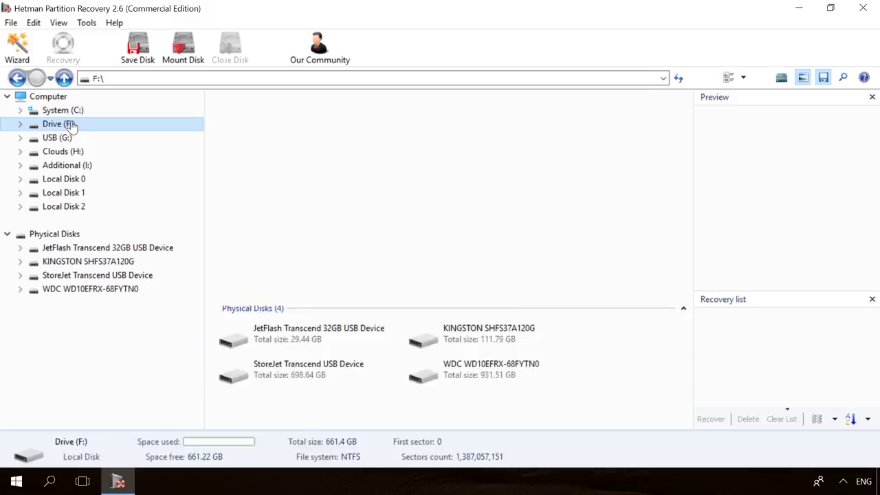
double_click(70, 124)
left_click(550, 373)
left_click(551, 375)
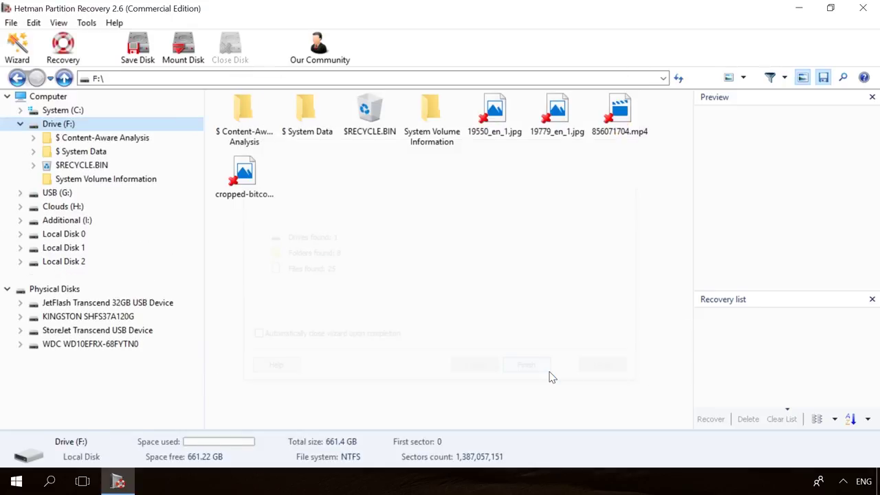
Select the deleted video 856071704.mp4 and begin recovering it.
left_click(557, 110)
left_click(631, 110)
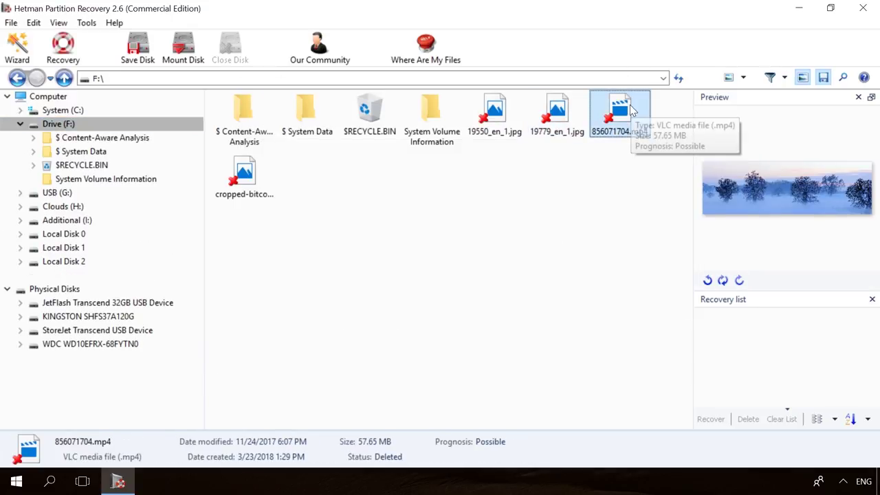
left_click(62, 49)
left_click(522, 370)
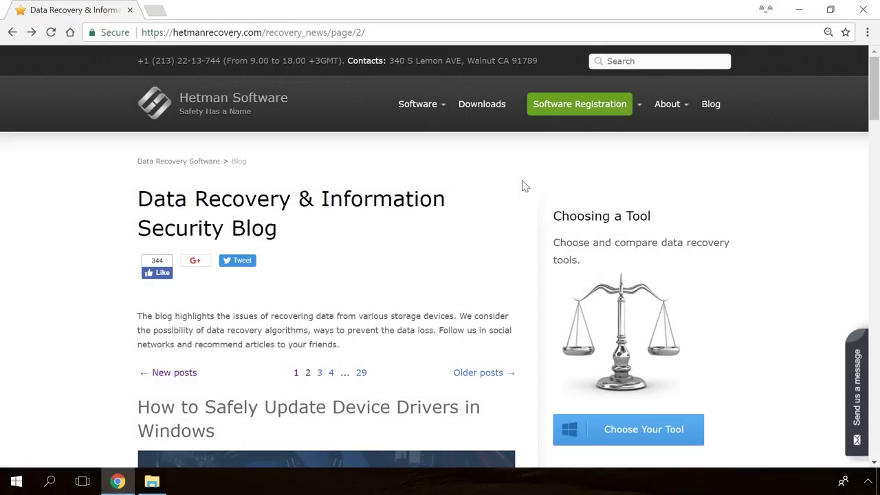
Open the blog article on the Windows Detected a Hard Disk Problem error.
scroll(523, 186, "down", 20)
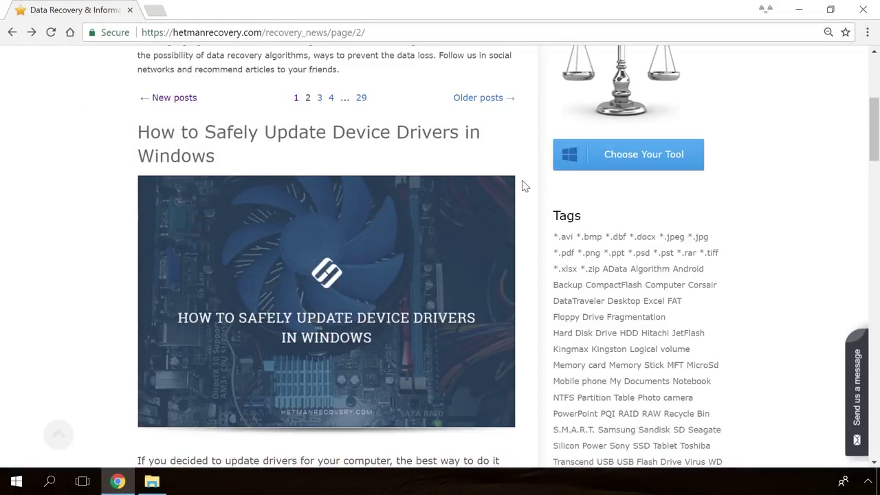
scroll(522, 185, "down", 9)
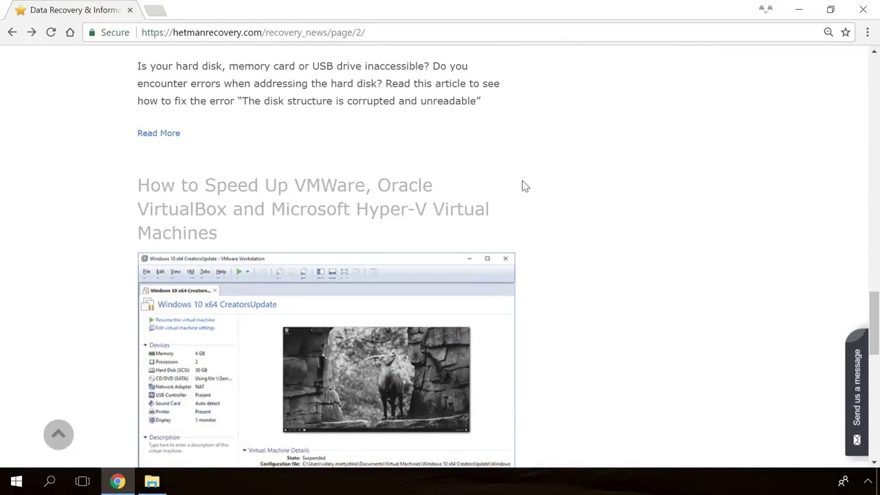
scroll(522, 185, "up", 7)
scroll(520, 185, "up", 12)
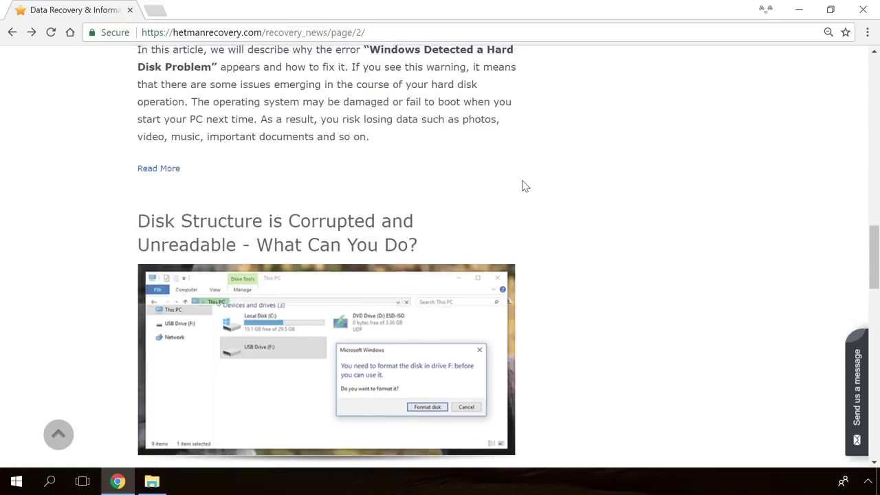
left_click(334, 250)
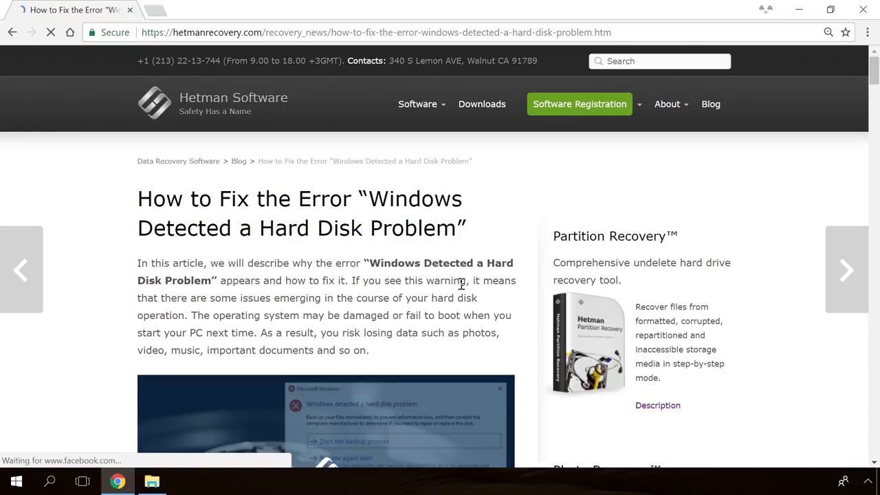
Open the Send us a message form and type 'Hello'.
scroll(523, 299, "down", 8)
scroll(524, 299, "down", 18)
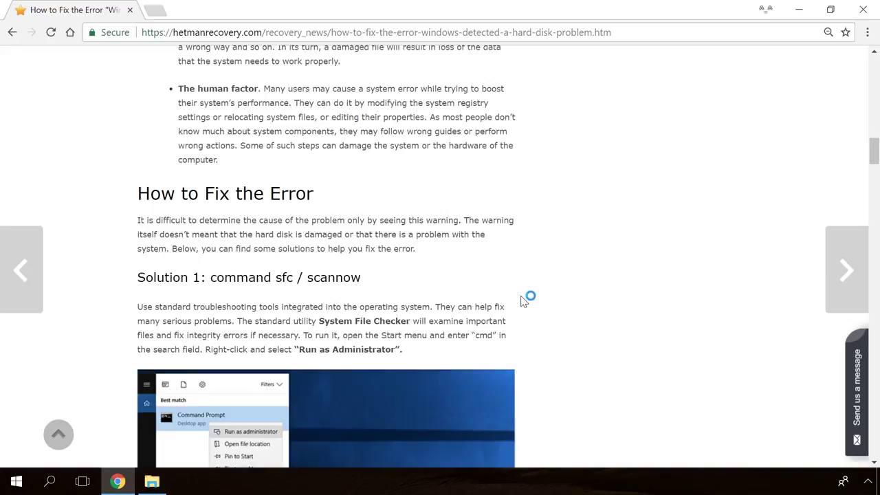
scroll(527, 299, "up", 3)
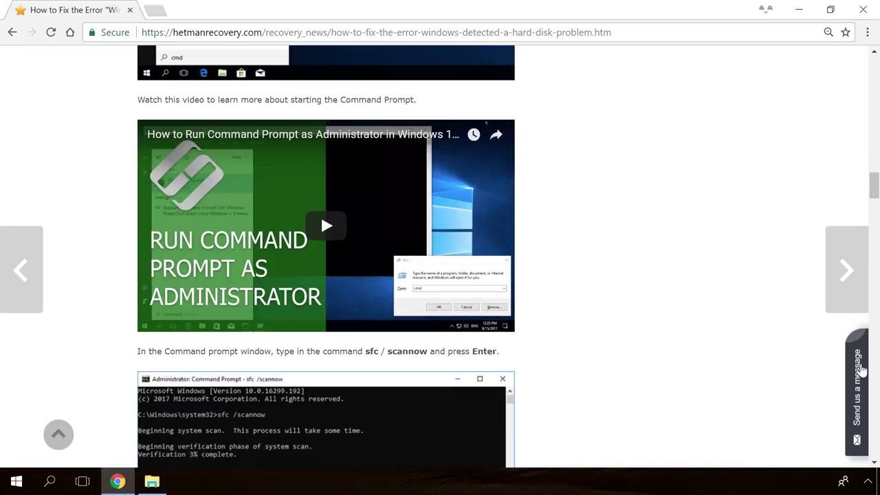
left_click(860, 371)
type("He")
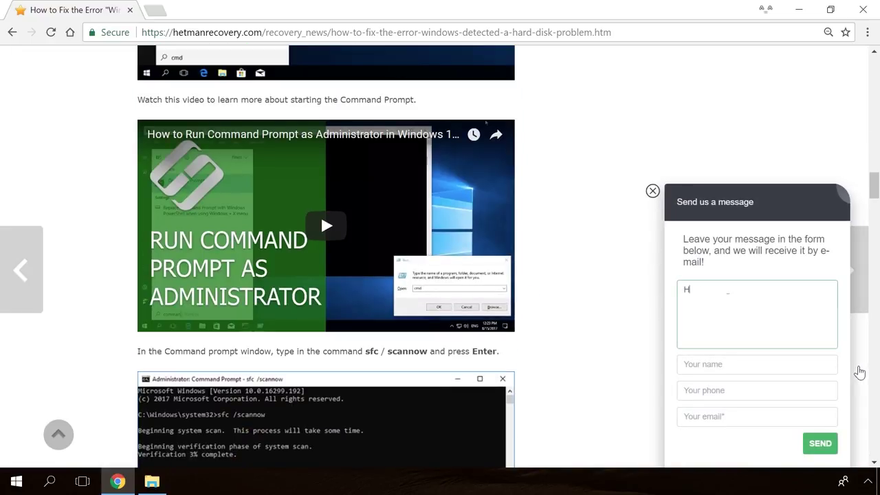
type("llo")
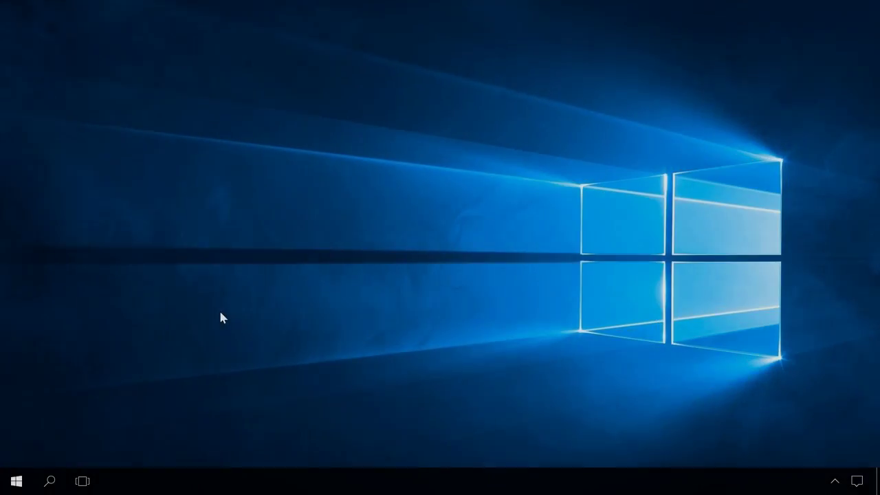
Go to Settings > Accounts > Family & other people and choose Remove for DEMO.
left_click(15, 479)
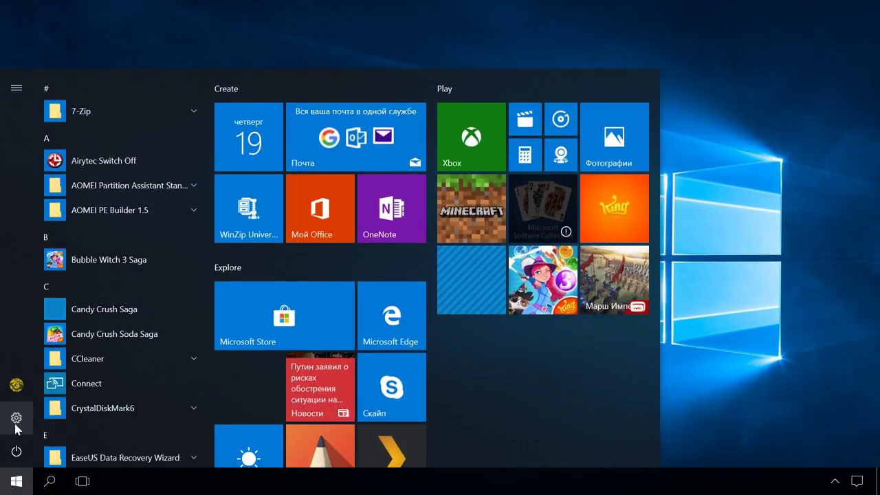
left_click(16, 419)
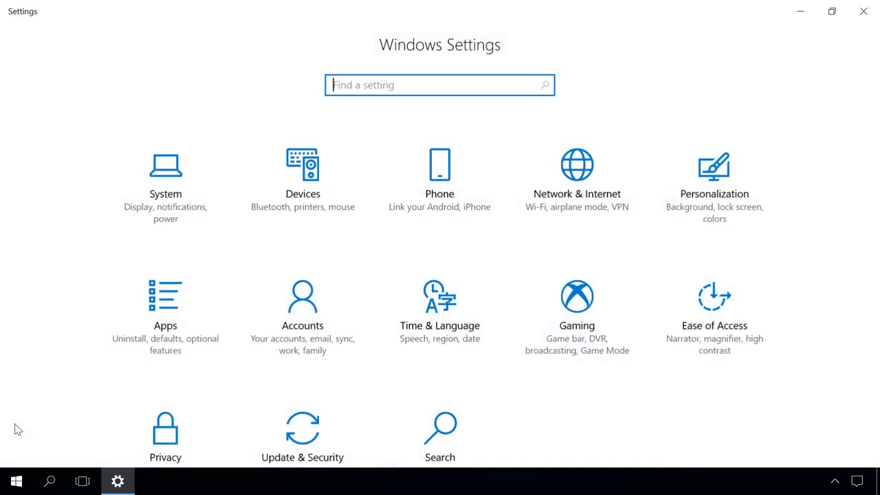
left_click(294, 332)
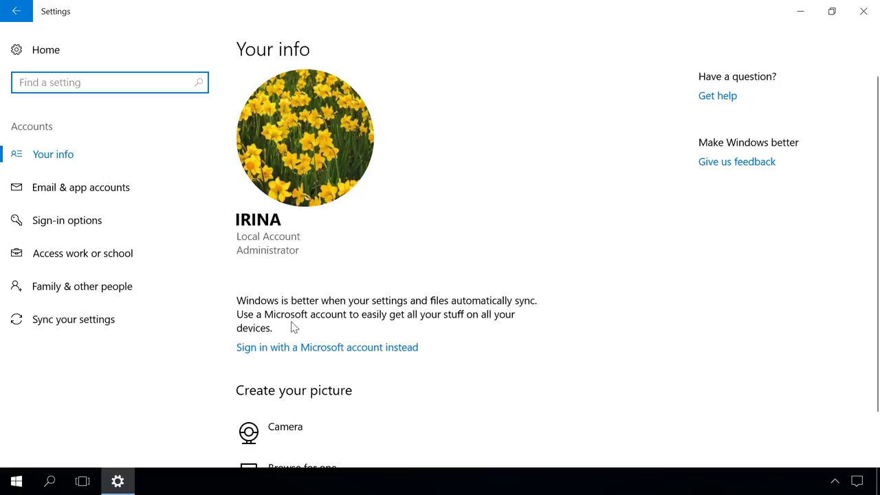
left_click(115, 287)
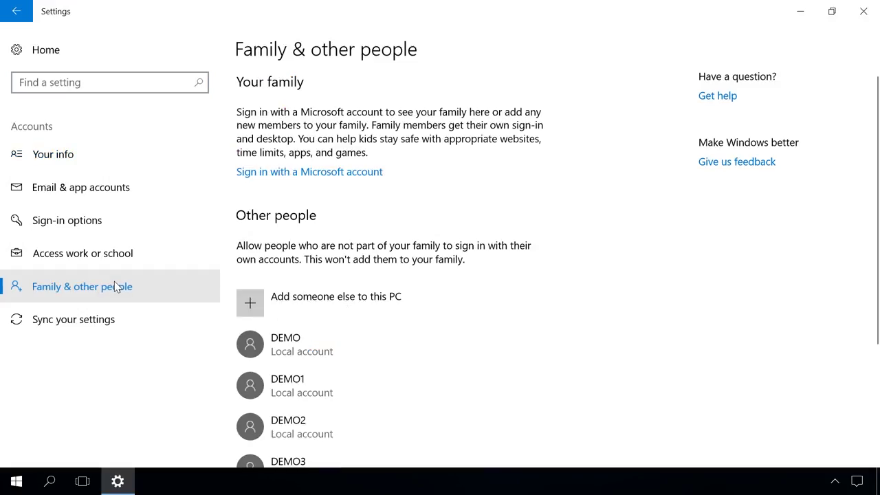
scroll(488, 270, "down", 3)
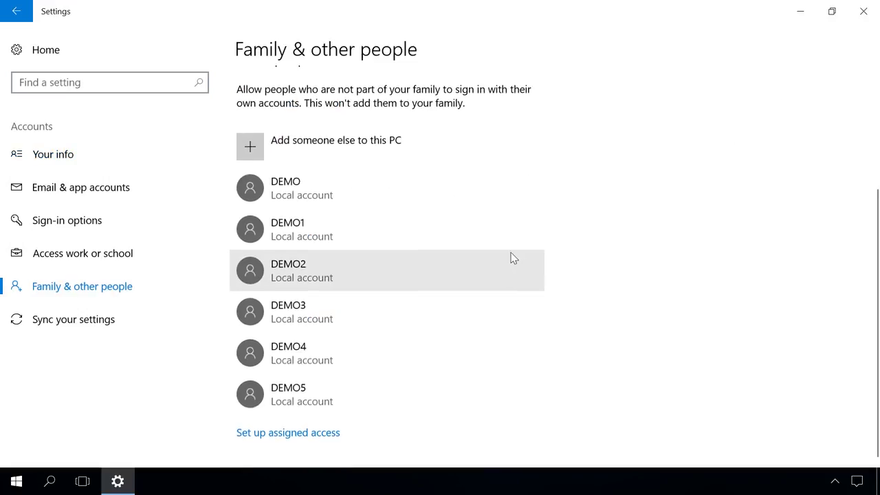
scroll(513, 255, "up", 1)
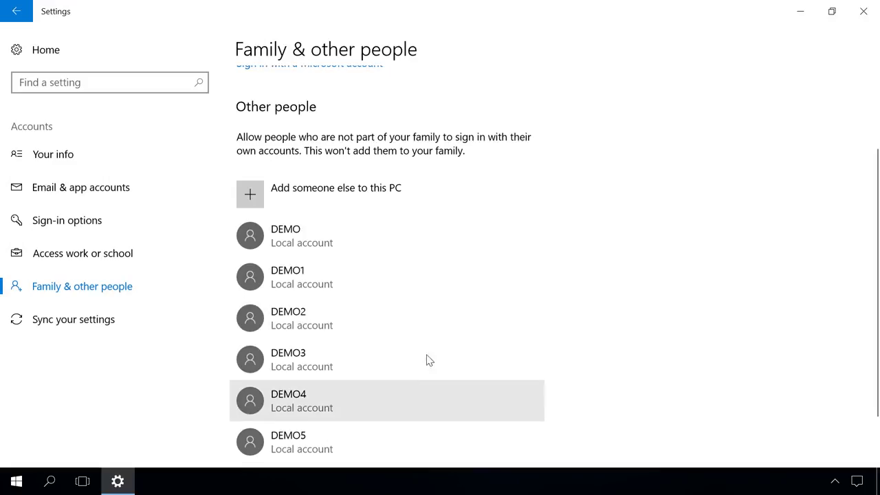
left_click(393, 241)
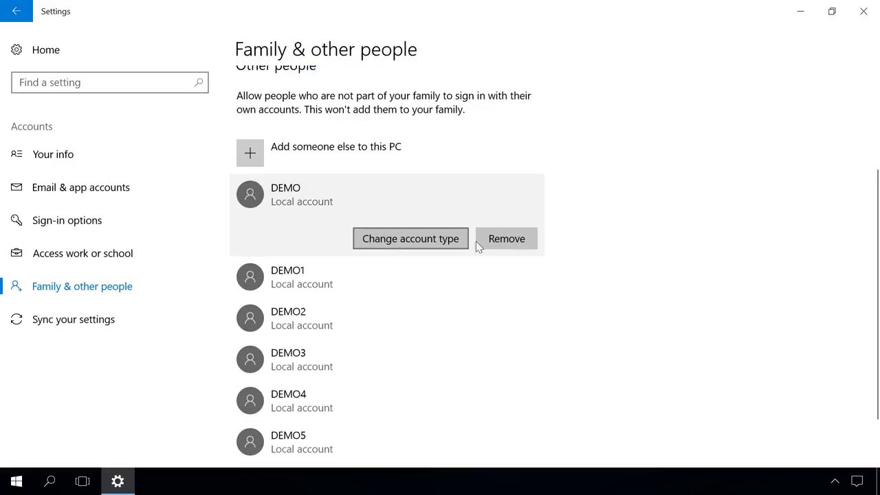
left_click(501, 243)
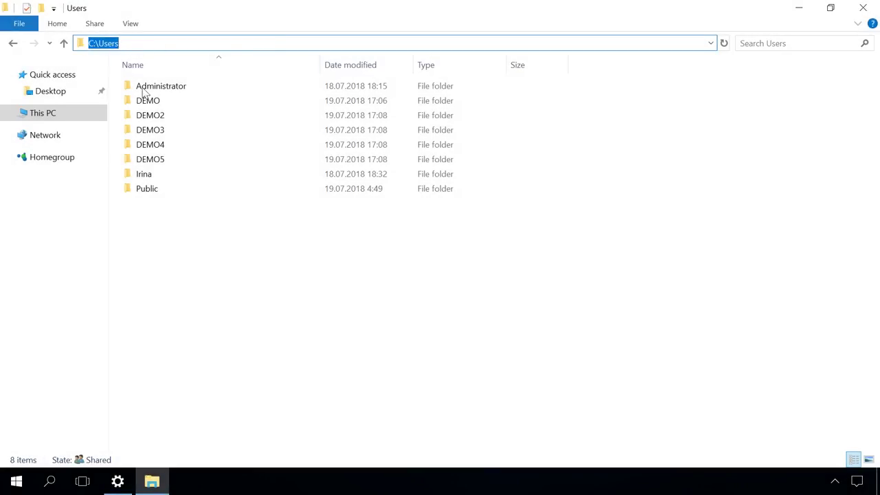
Browse to C:\Users in File Explorer and open the DEMO user folder.
left_click(172, 249)
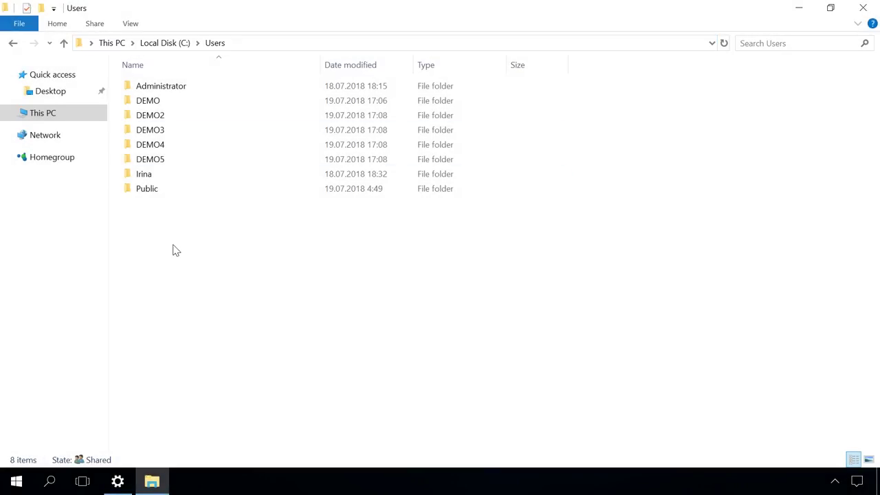
double_click(148, 100)
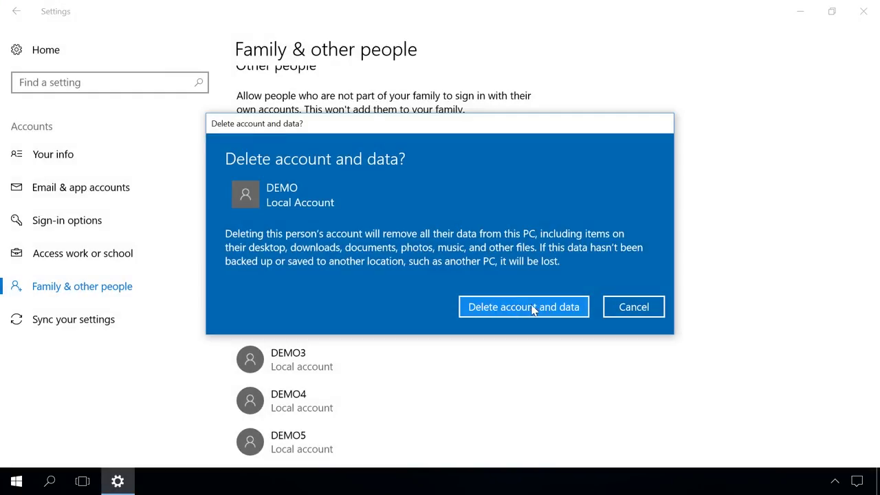
Confirm Delete account and data to remove the DEMO account.
left_click(505, 309)
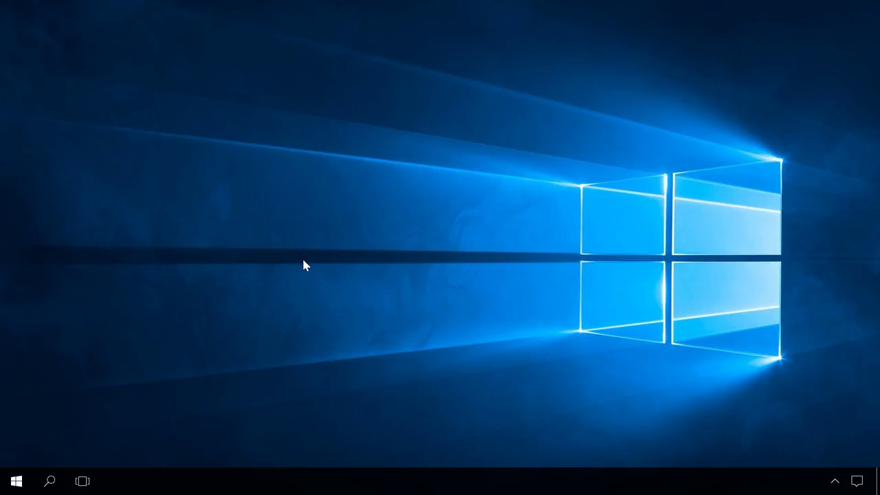
Open Control Panel's User Accounts, maximized, and show Manage Accounts listing DEMO1–DEMO5.
left_click(46, 481)
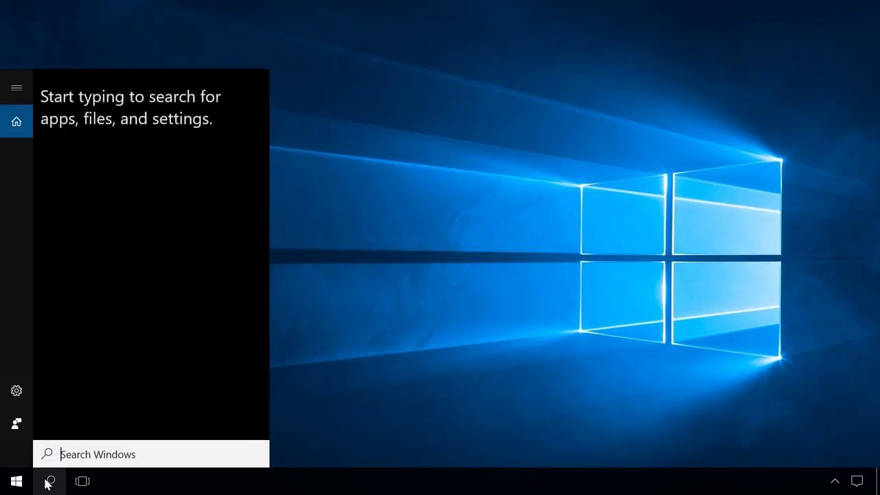
type("cont")
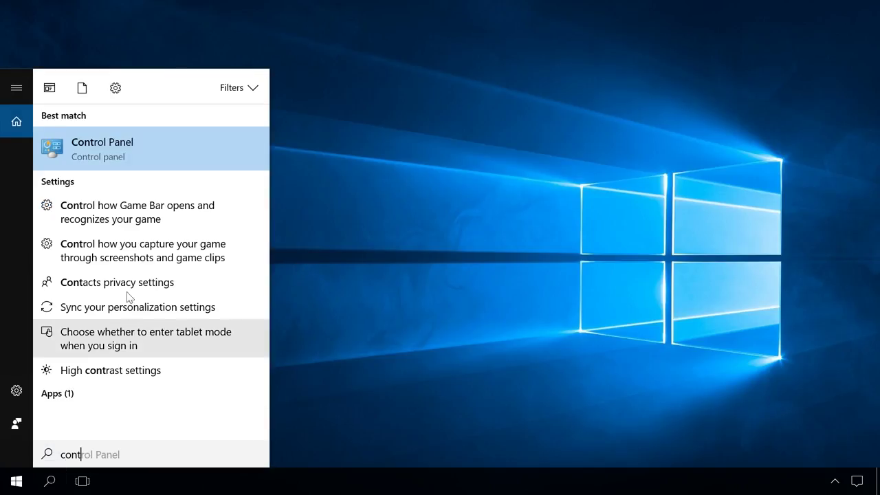
left_click(113, 157)
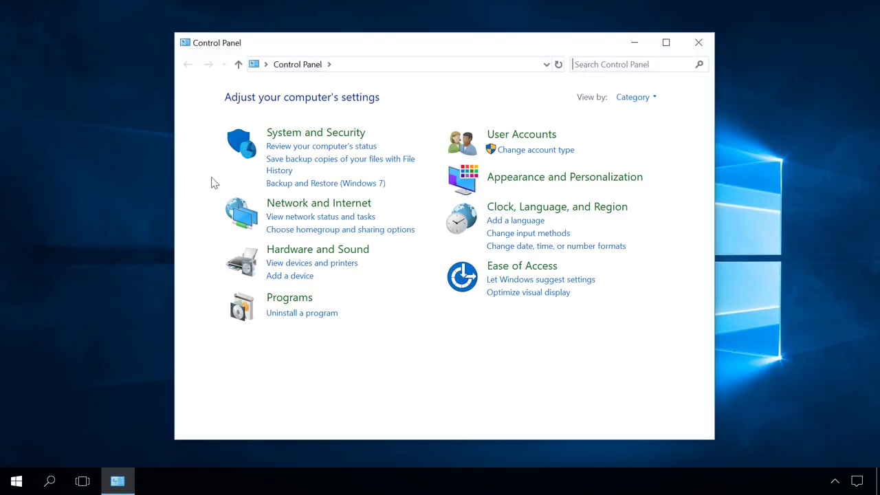
left_click(505, 136)
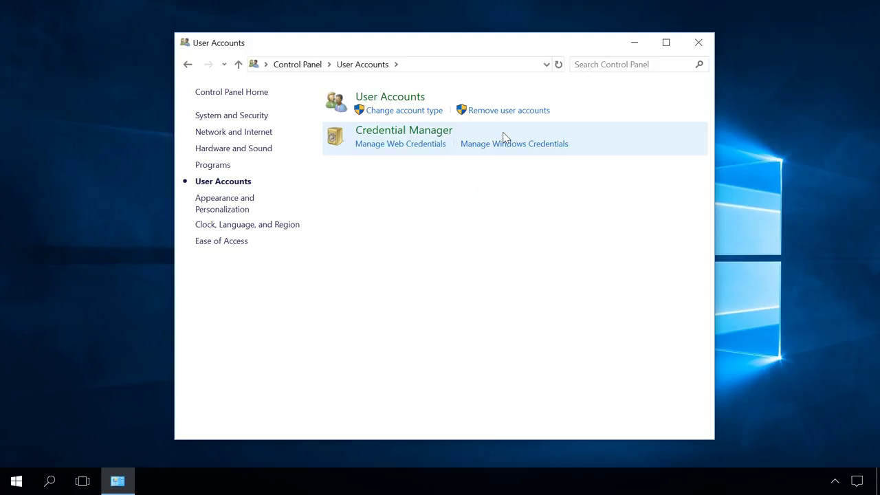
left_click(404, 100)
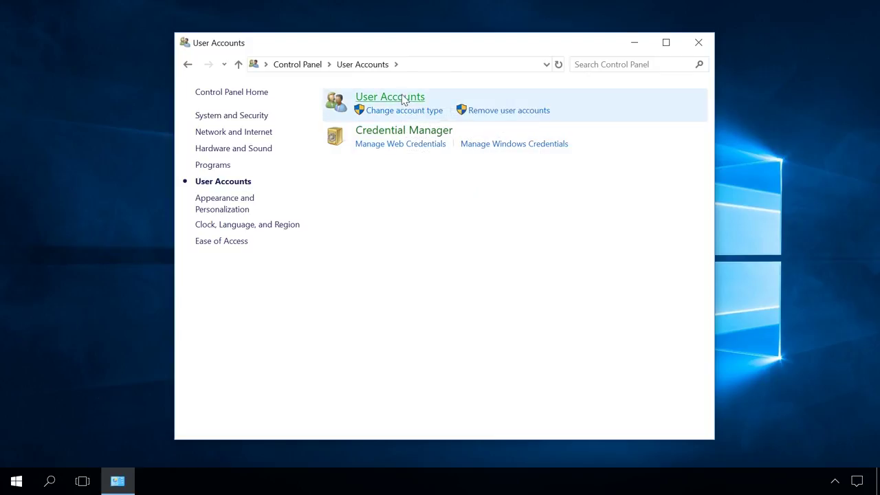
left_click(665, 43)
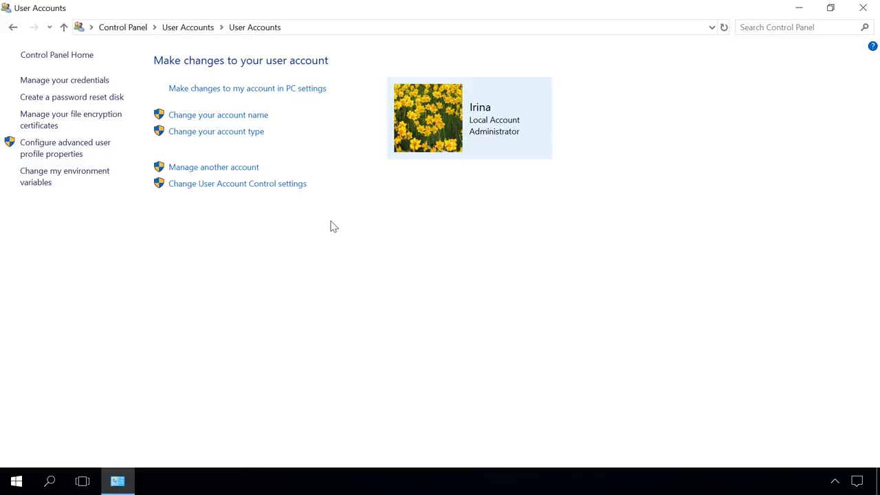
left_click(233, 168)
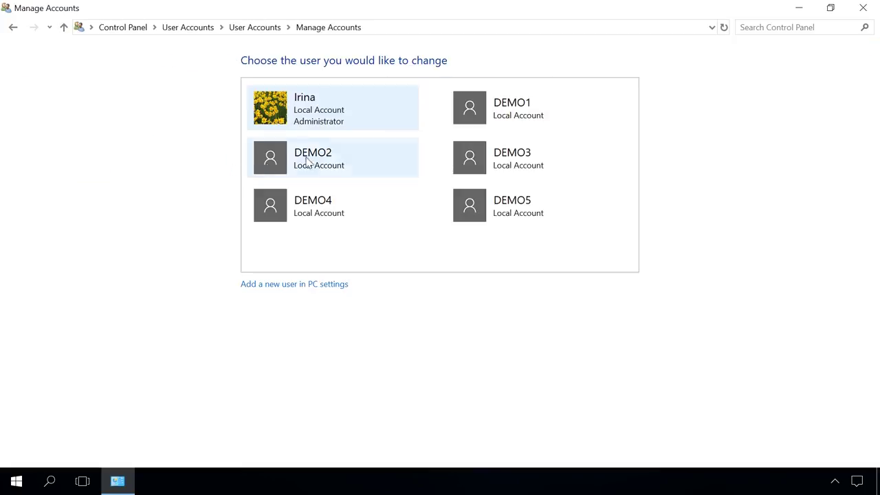
Delete the DEMO1 account, keeping its files.
left_click(500, 115)
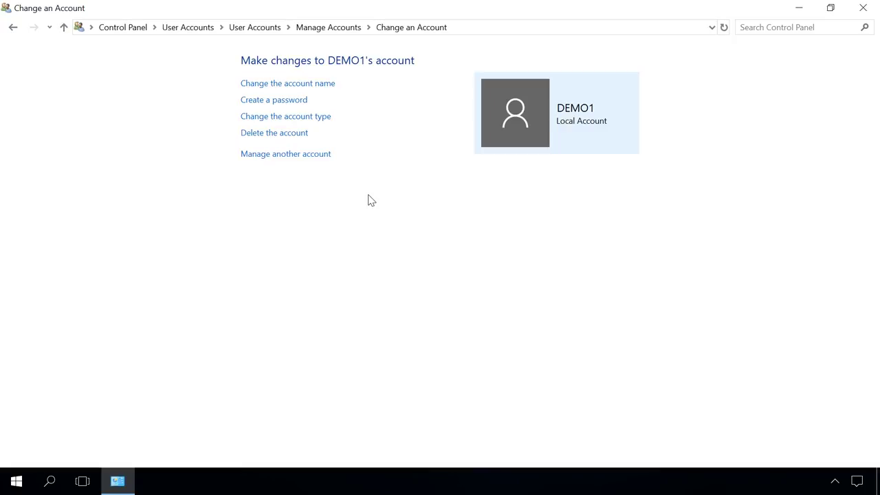
left_click(300, 136)
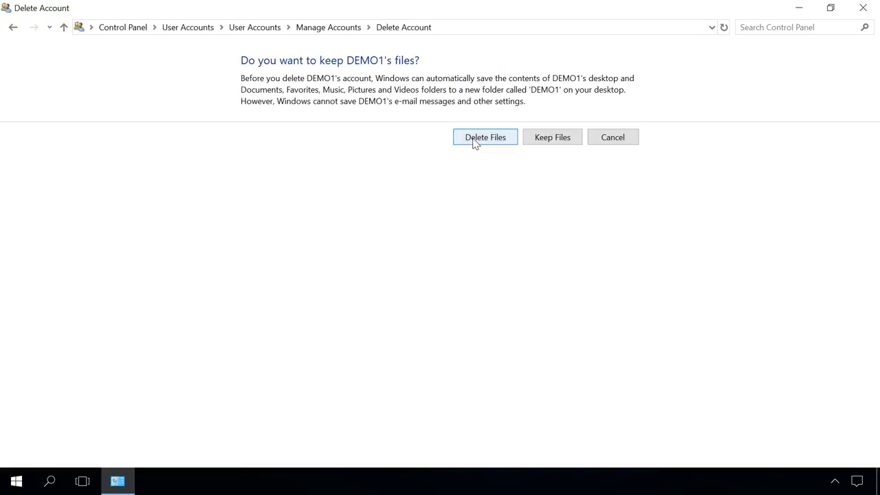
left_click(541, 139)
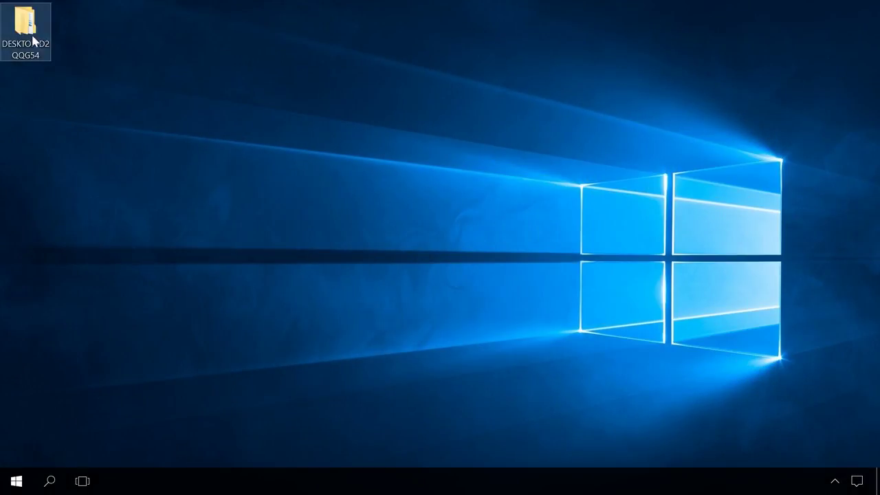
Open the new desktop folder to view DEMO1's saved files.
double_click(30, 34)
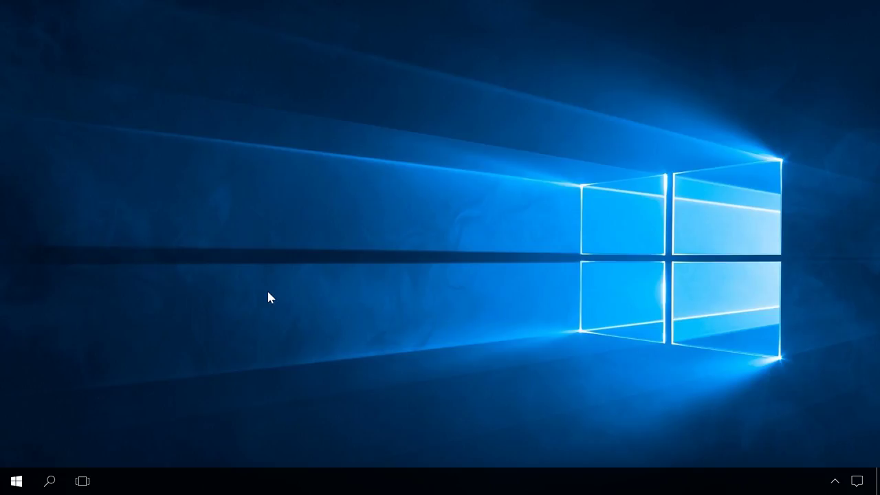
Remove DEMO2 in netplwiz, confirming Yes, then close it with OK.
key("super+r")
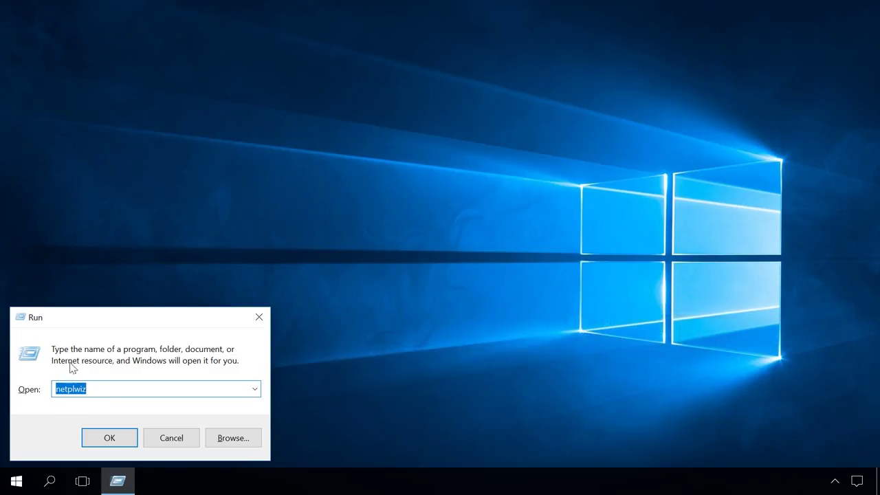
left_click(108, 437)
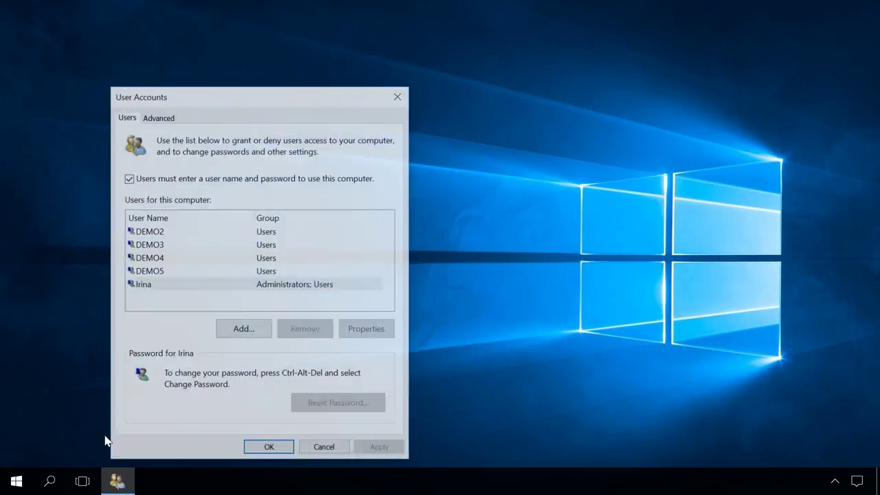
left_click_drag(216, 100, 264, 71)
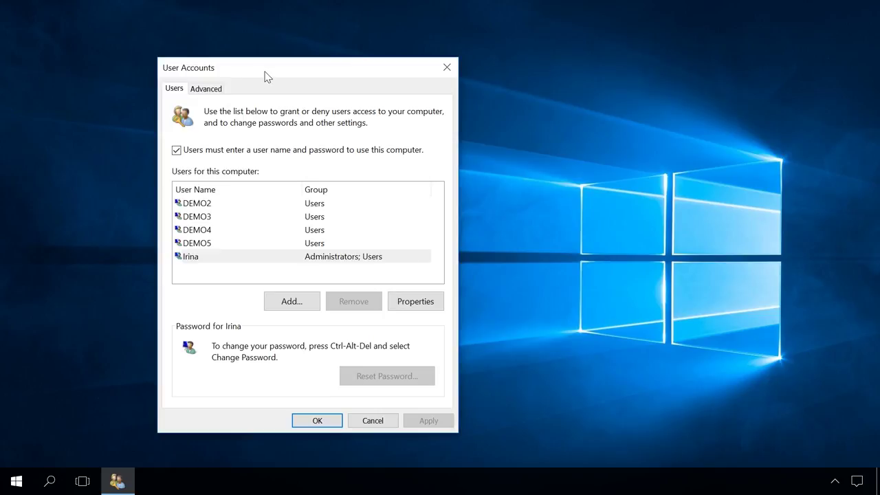
left_click(309, 206)
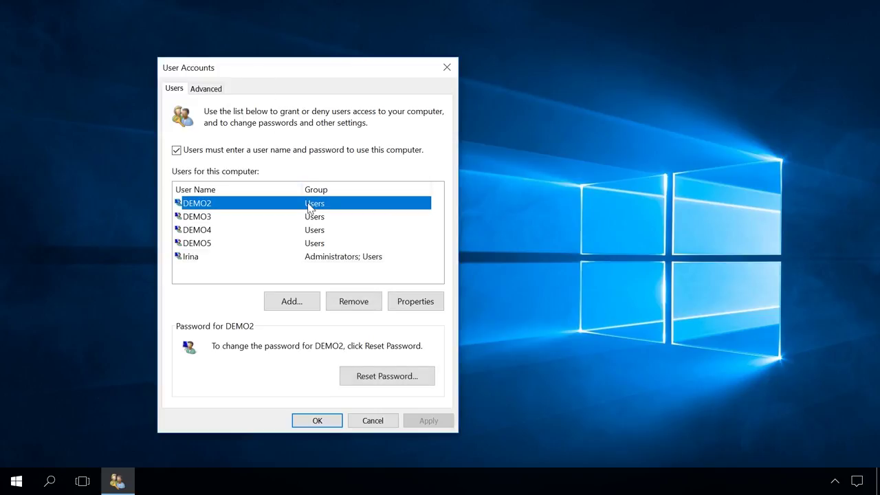
left_click(345, 301)
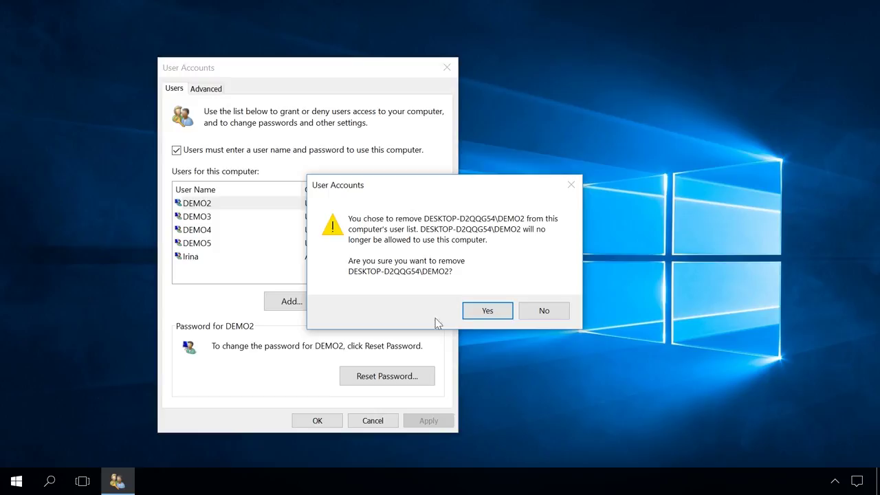
left_click(486, 311)
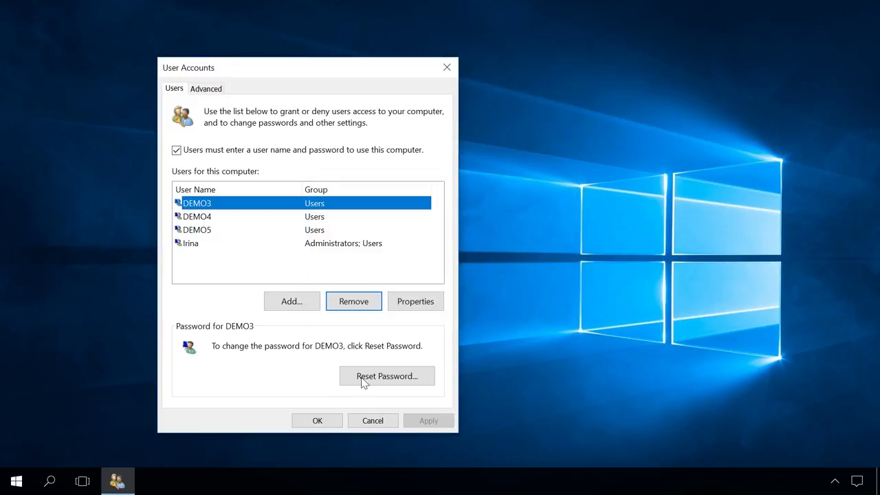
left_click(316, 421)
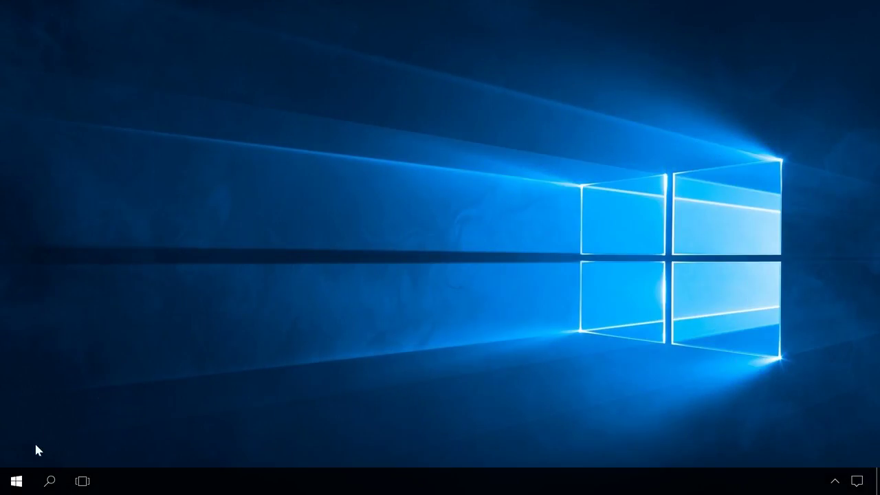
Open Computer Management from This PC and maximize the console.
right_click(16, 480)
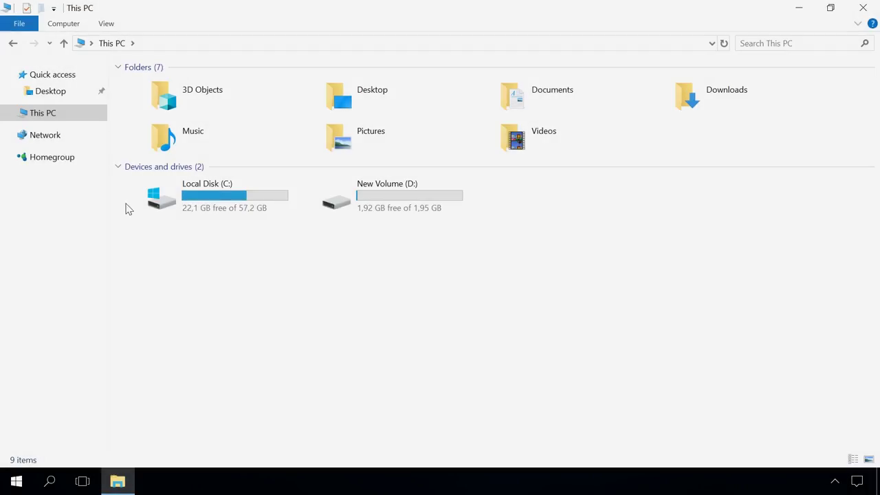
left_click(43, 116)
right_click(44, 118)
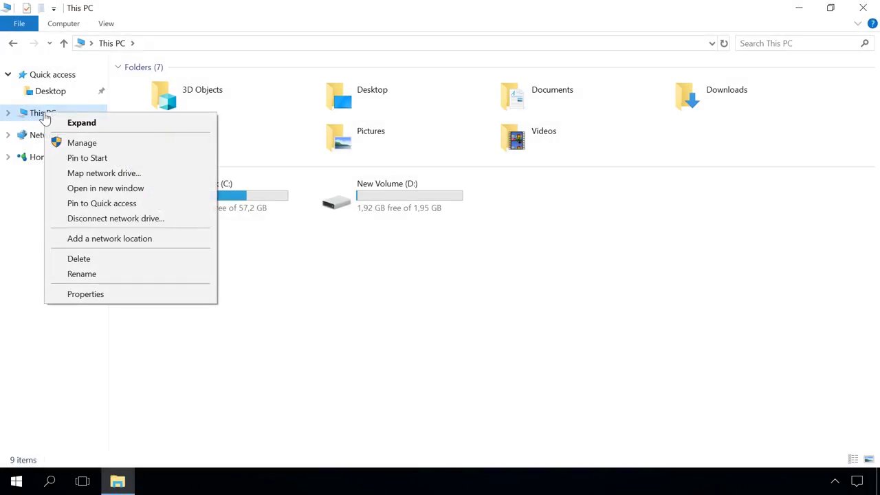
left_click(79, 143)
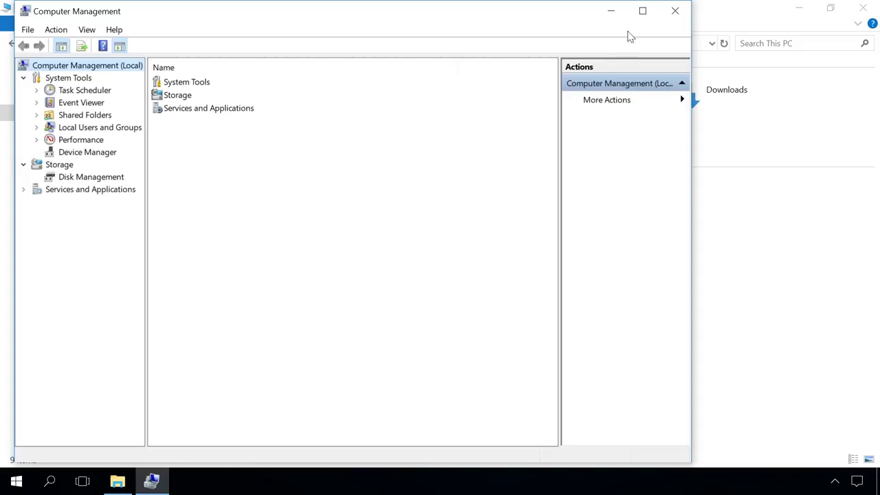
left_click(643, 12)
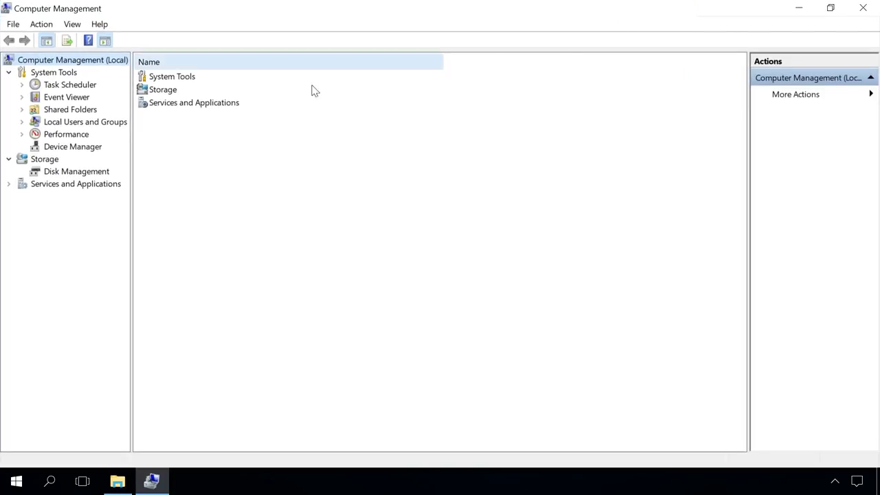
Under Local Users and Groups > Users, delete the DEMO3 account and confirm.
left_click(95, 126)
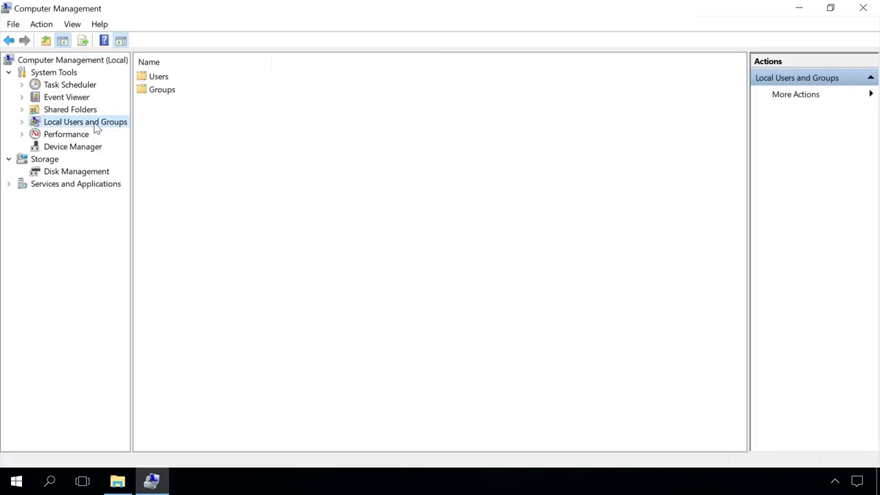
double_click(166, 78)
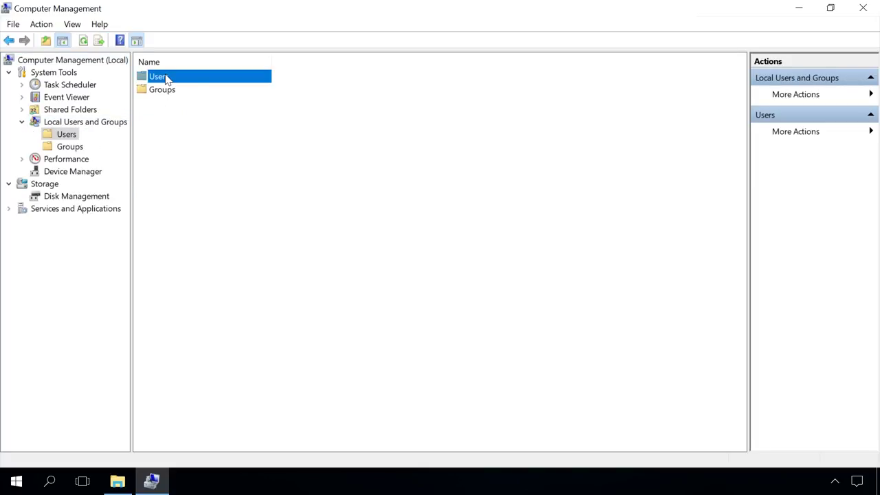
left_click_drag(204, 62, 274, 63)
left_click(170, 108)
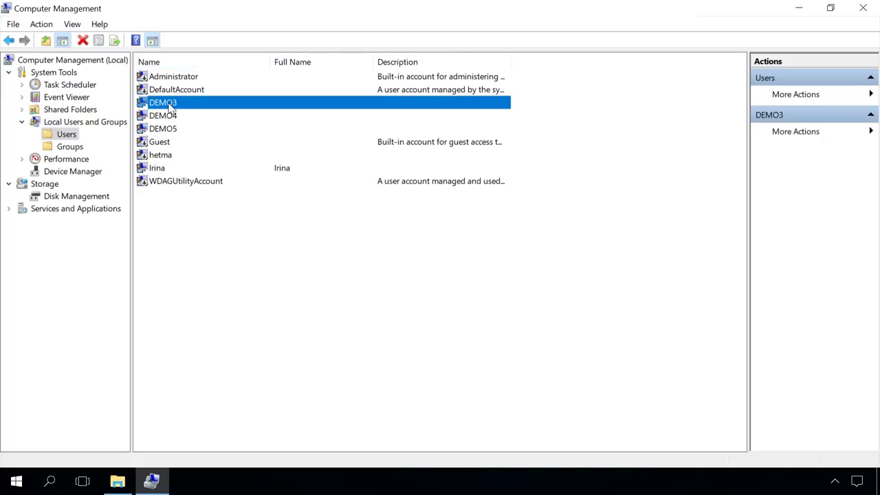
right_click(171, 108)
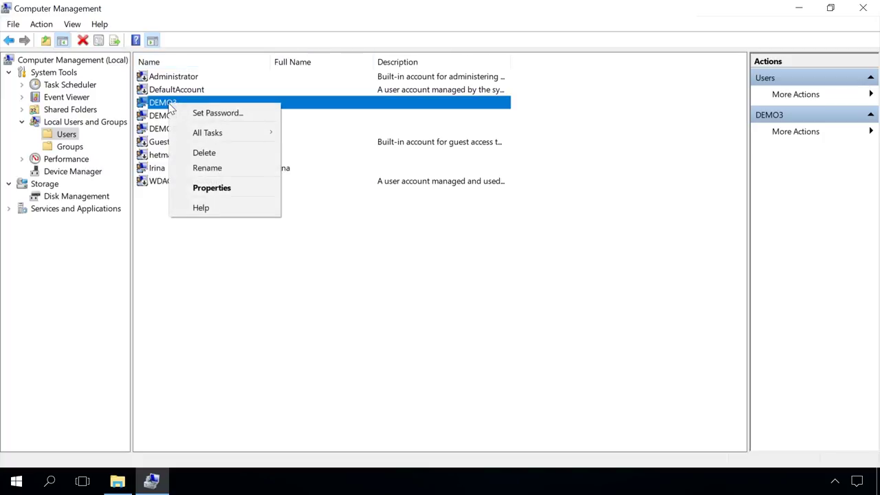
left_click(198, 152)
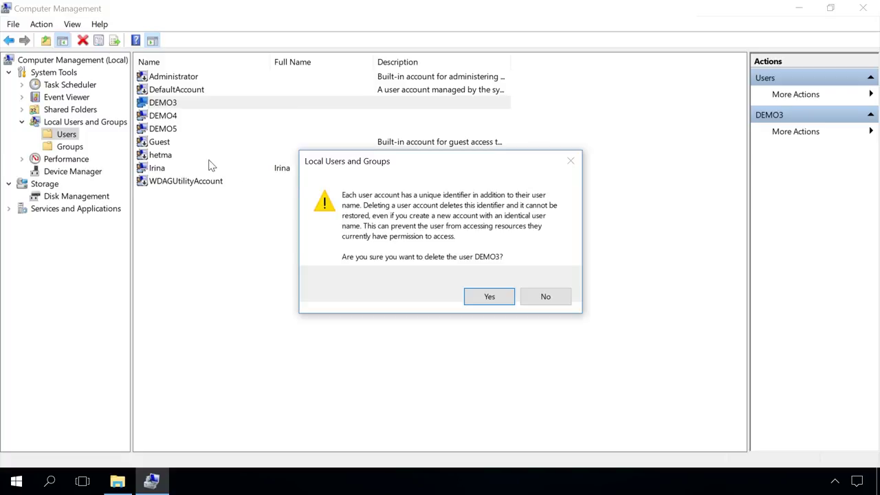
left_click(487, 301)
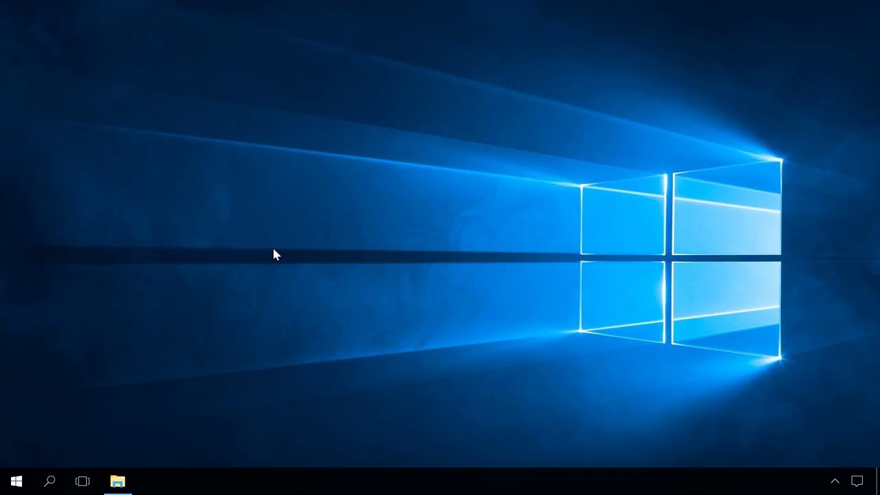
Launch Registry Editor and compare the ProfileImagePath of each ProfileList SID key.
key("super+r")
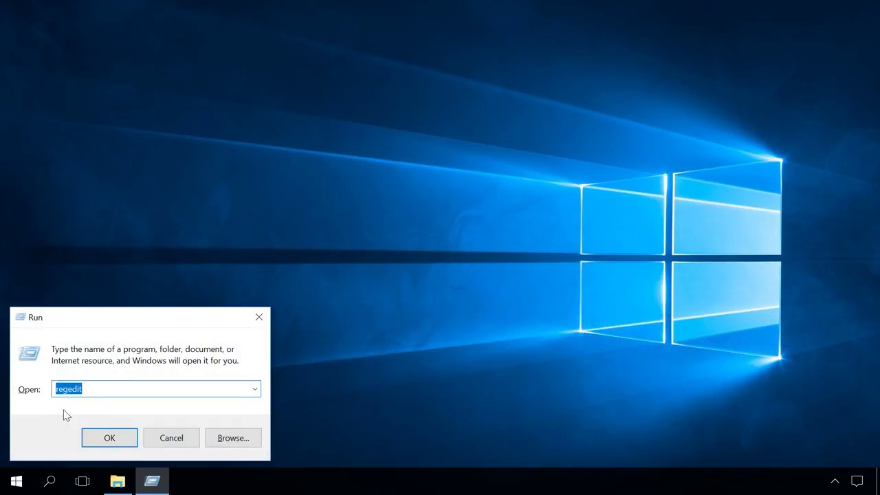
left_click(108, 439)
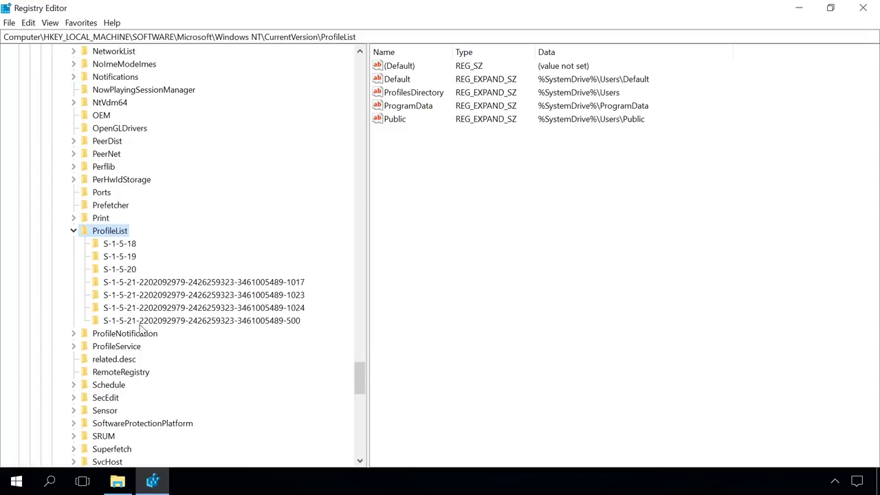
left_click(172, 285)
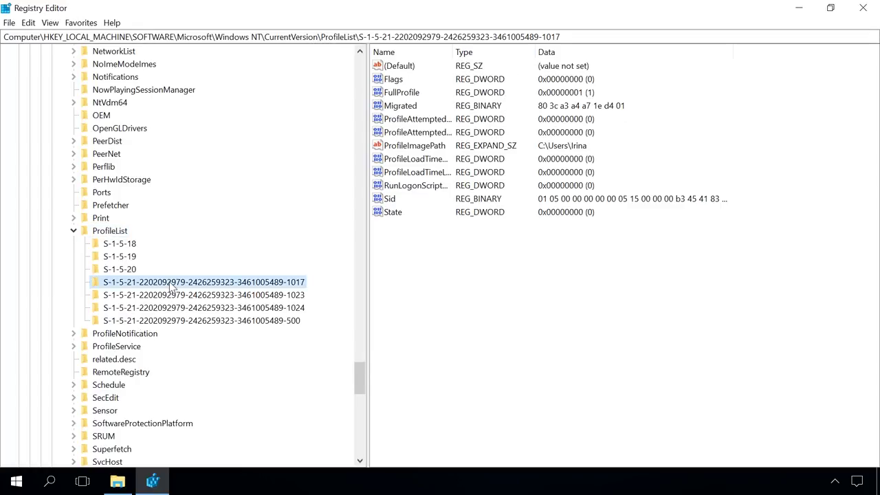
left_click(177, 297)
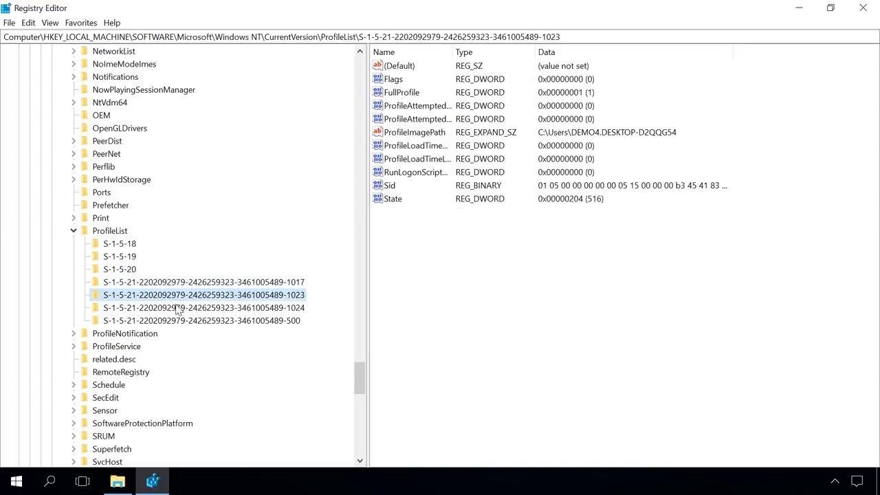
left_click(177, 310)
left_click(181, 323)
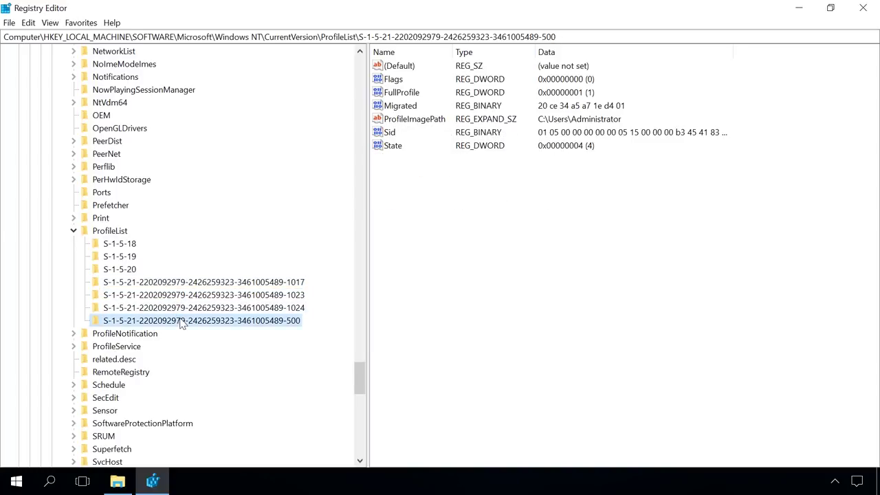
left_click(189, 286)
left_click(189, 297)
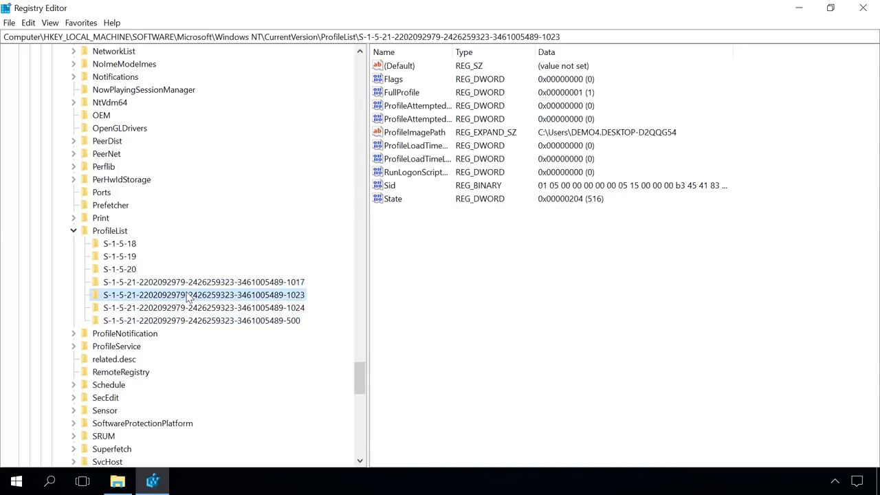
left_click(193, 310)
left_click(196, 298)
left_click(199, 283)
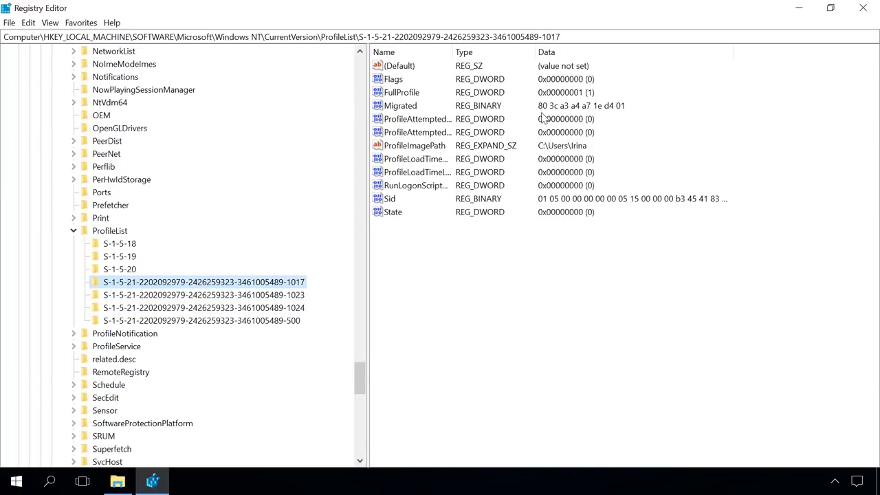
left_click(440, 146)
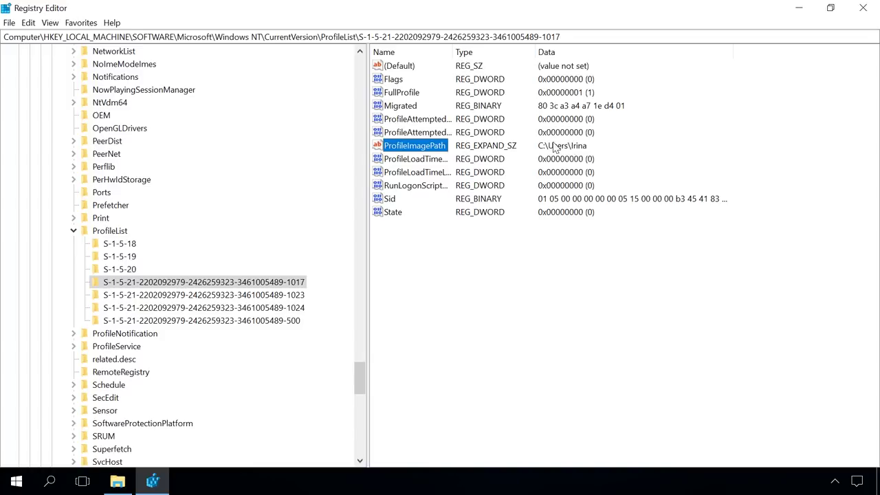
Delete the DEMO4 profile key and confirm the permanent deletion.
left_click(279, 296)
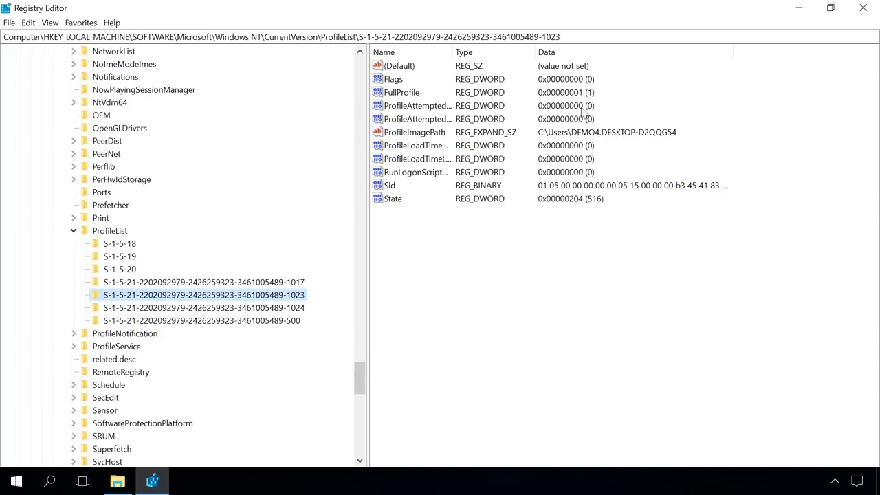
right_click(262, 296)
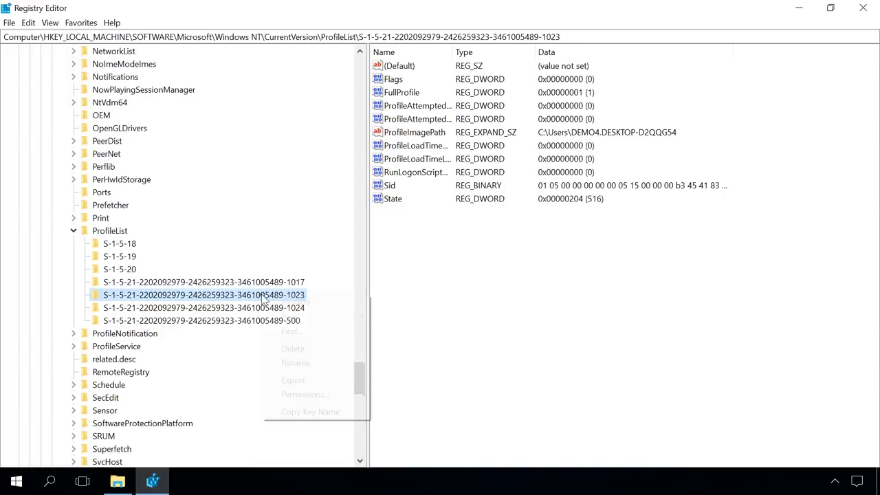
left_click(292, 349)
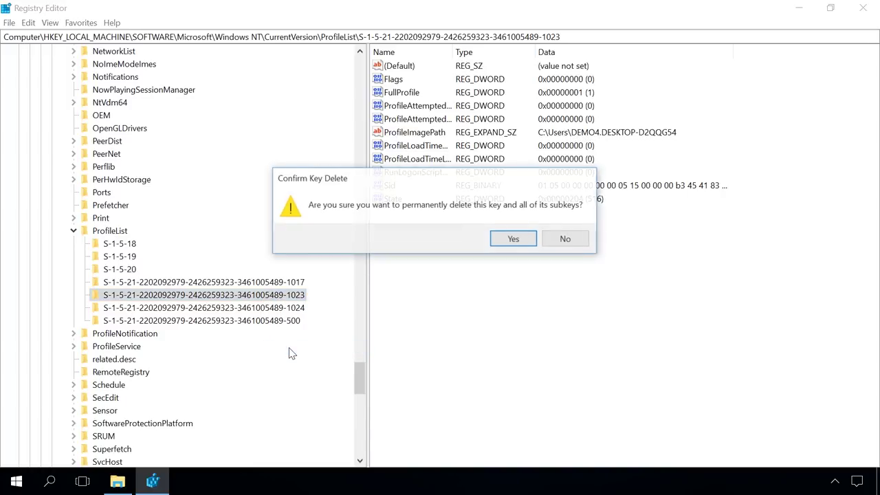
left_click(506, 241)
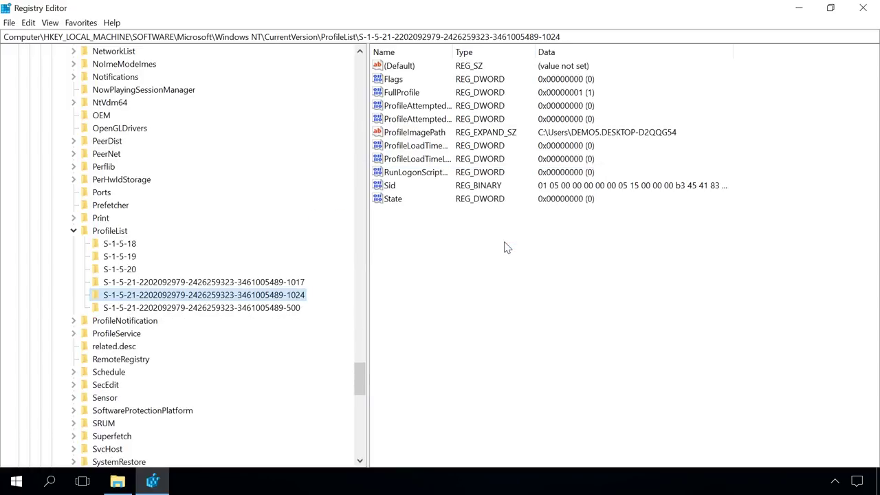
Delete the DEMO4 user folder from C:\Users in File Explorer.
left_click(117, 481)
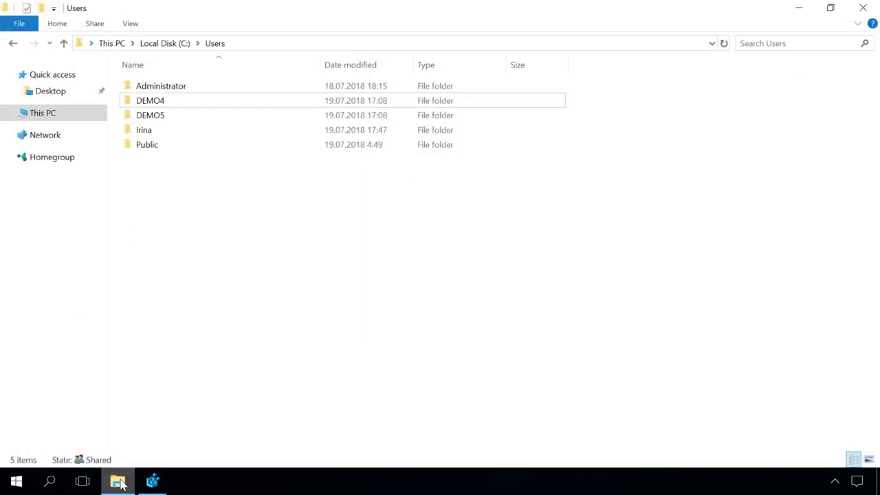
left_click(160, 105)
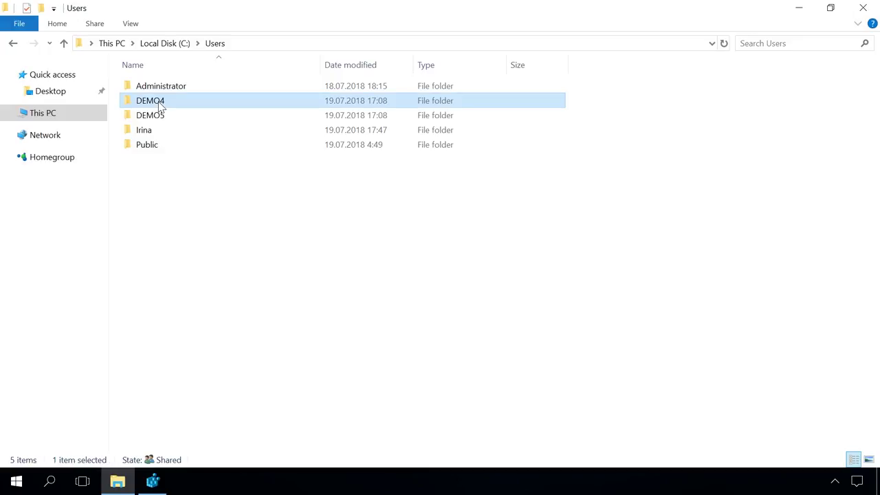
right_click(158, 102)
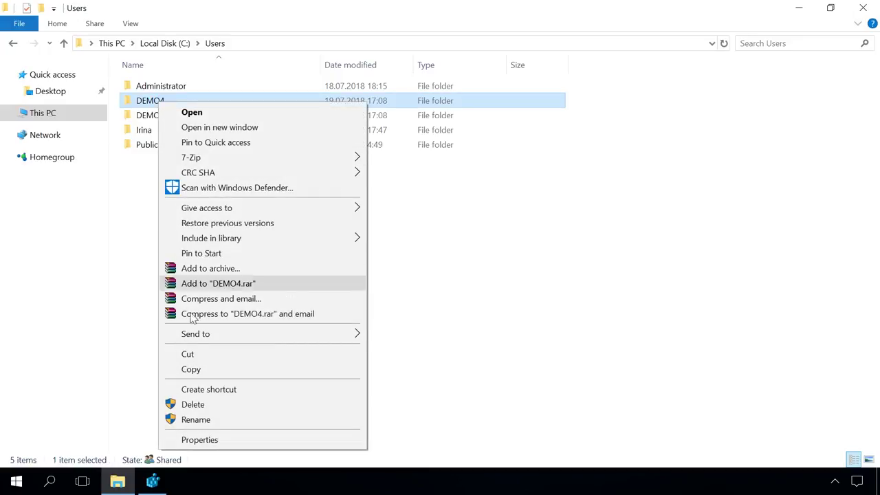
left_click(194, 405)
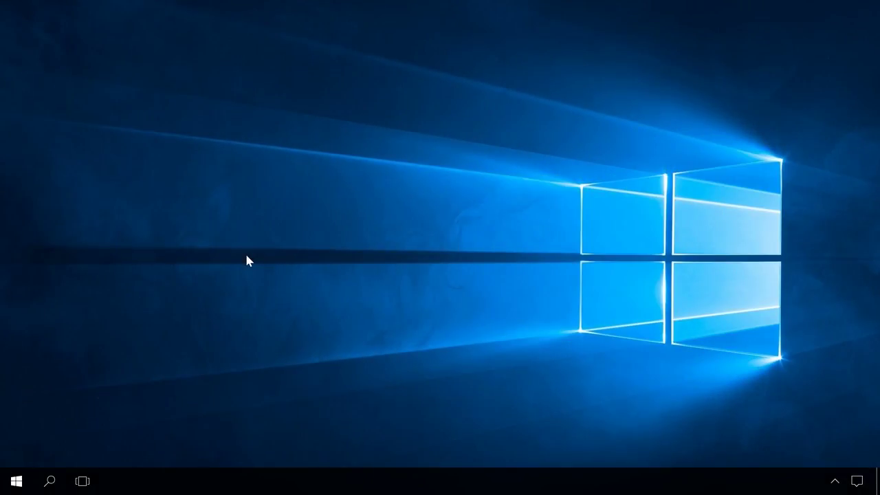
Search for cmd and run Command Prompt as administrator.
left_click(52, 479)
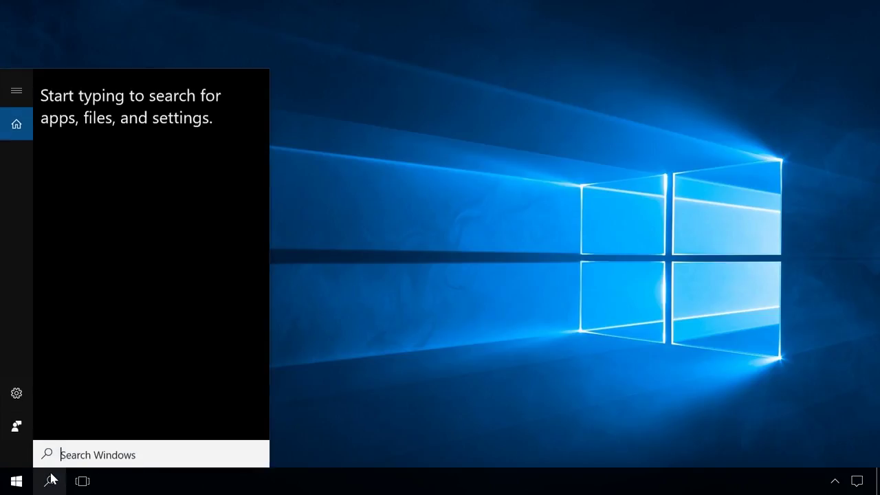
type("cmd")
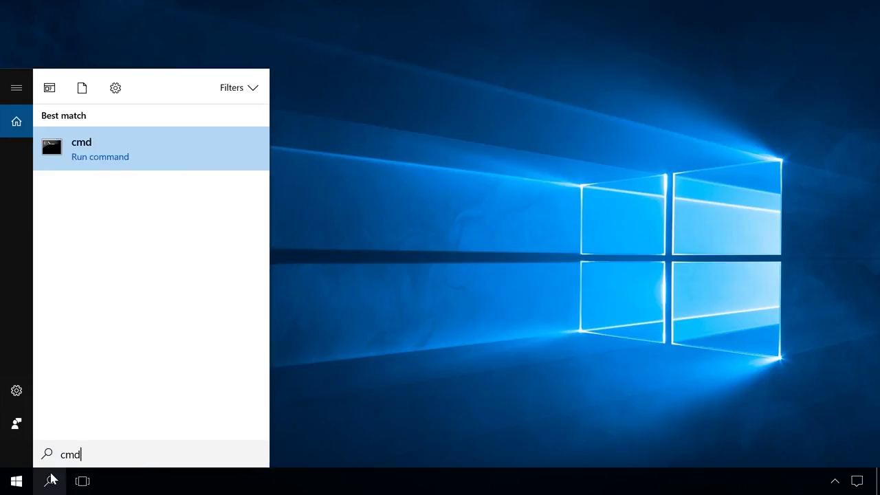
right_click(155, 152)
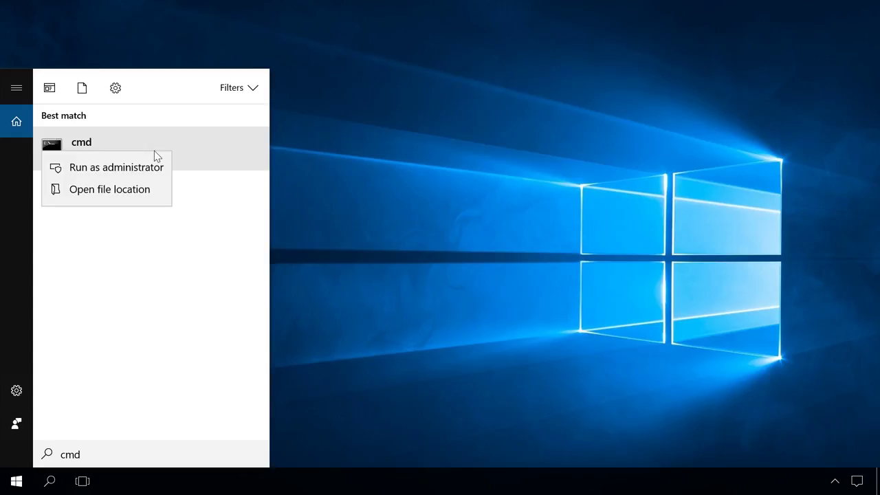
left_click(130, 167)
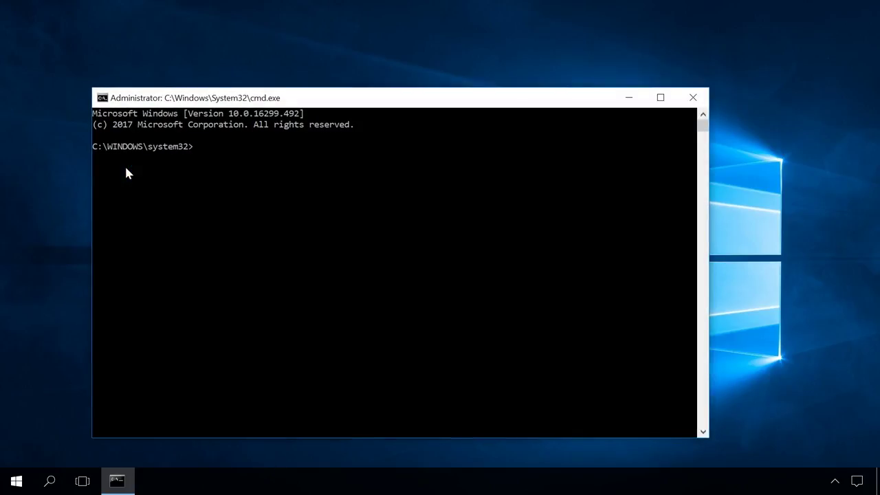
Run net users, then net user "DEMO5" /delete to remove DEMO5.
type("net users")
key("Return")
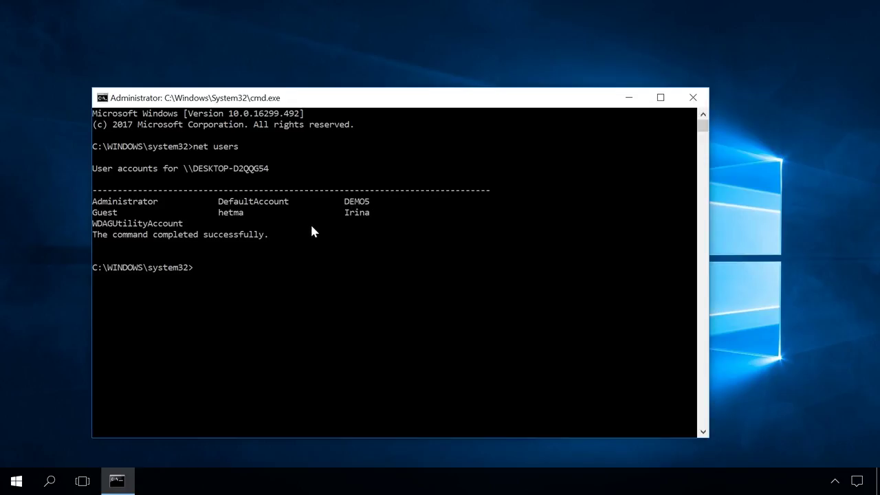
key("ctrl+v")
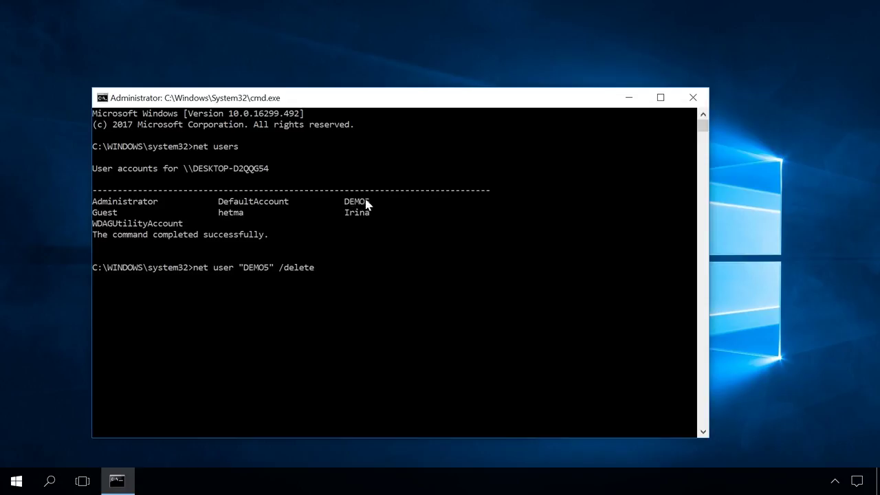
key("Return")
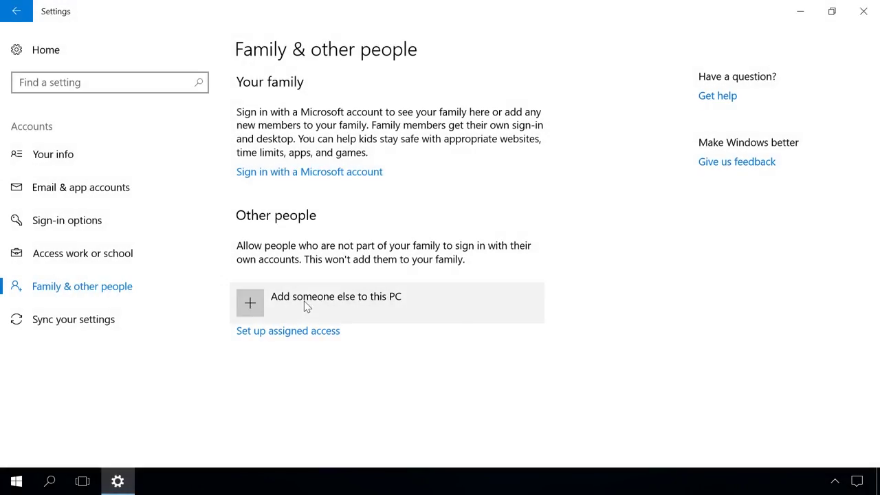
Add a local user named Test without a Microsoft account.
left_click(306, 302)
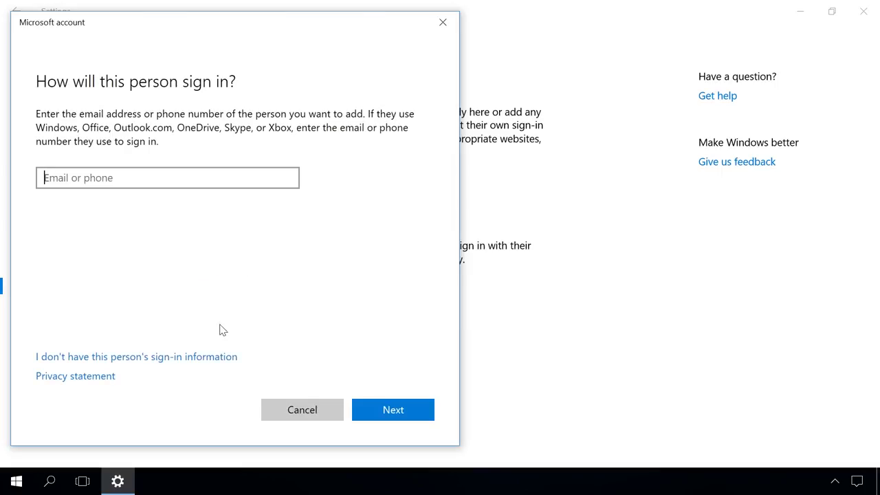
left_click(180, 359)
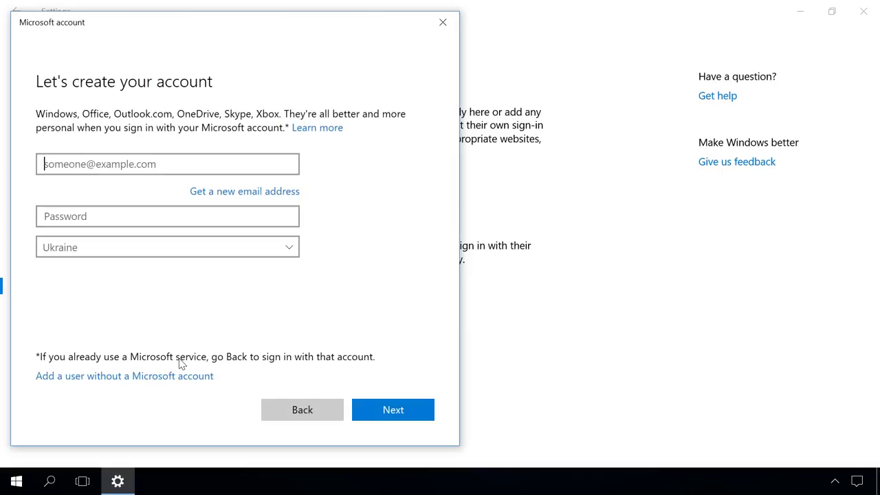
left_click(148, 376)
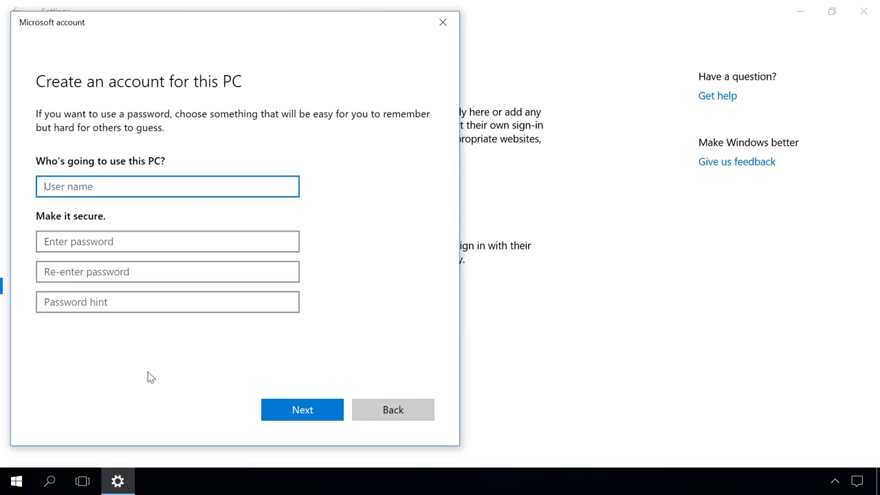
type("Test")
left_click(303, 415)
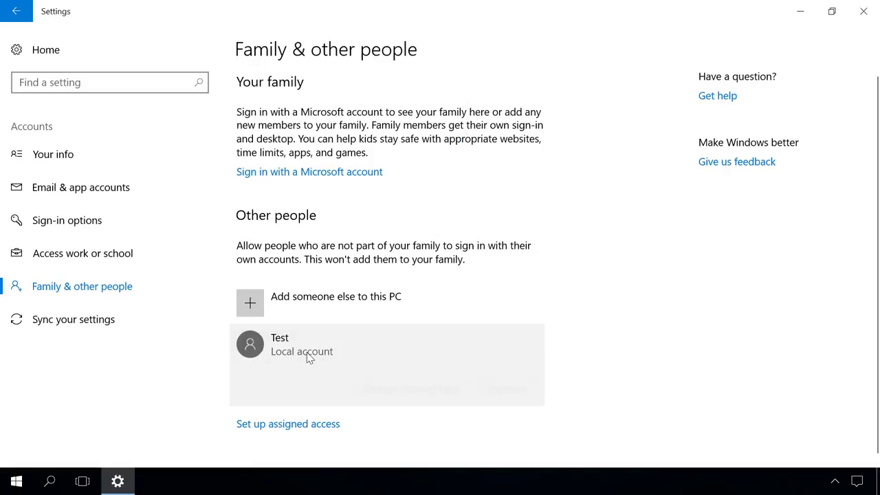
Change the Test account type to Administrator.
left_click(389, 390)
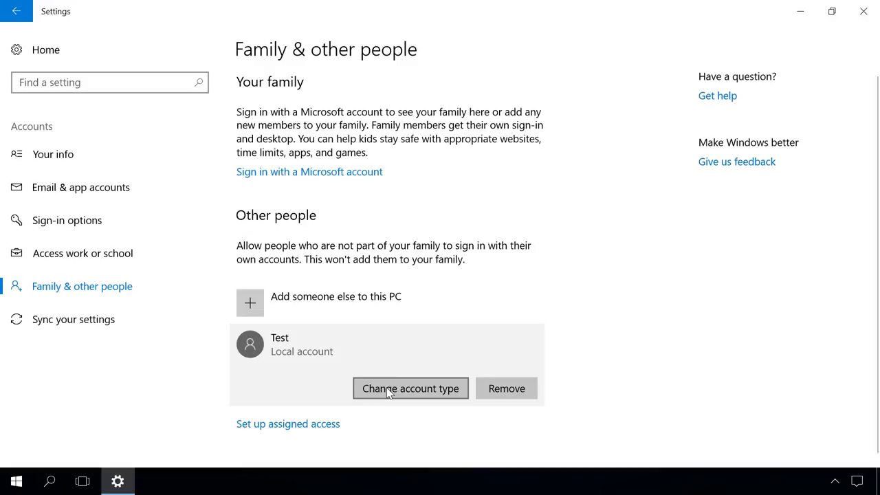
left_click(319, 253)
left_click(304, 233)
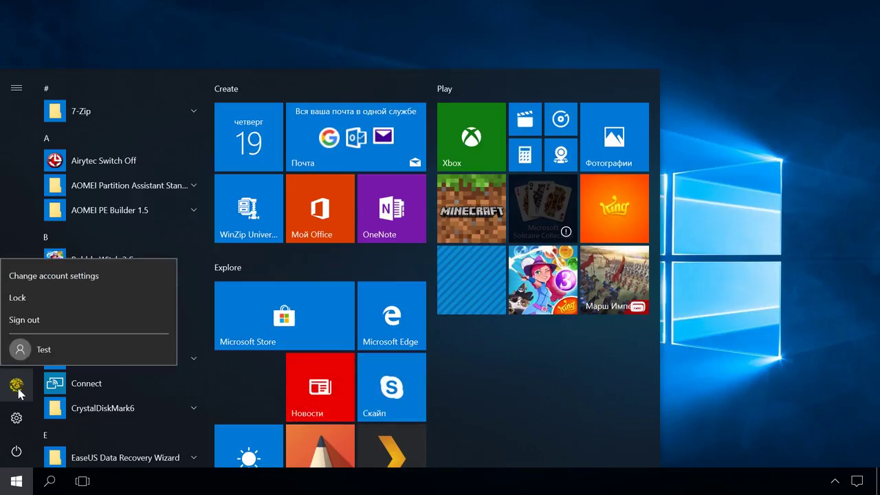
Switch user to the Test account from the Start menu.
left_click(84, 353)
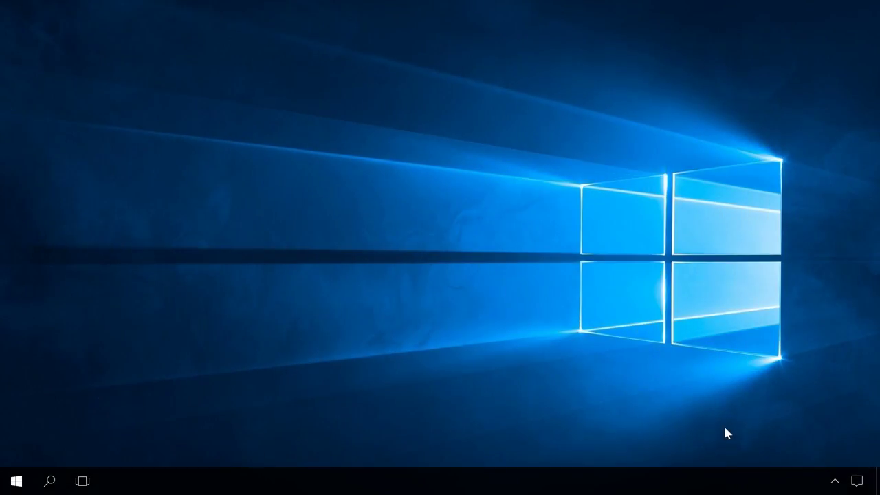